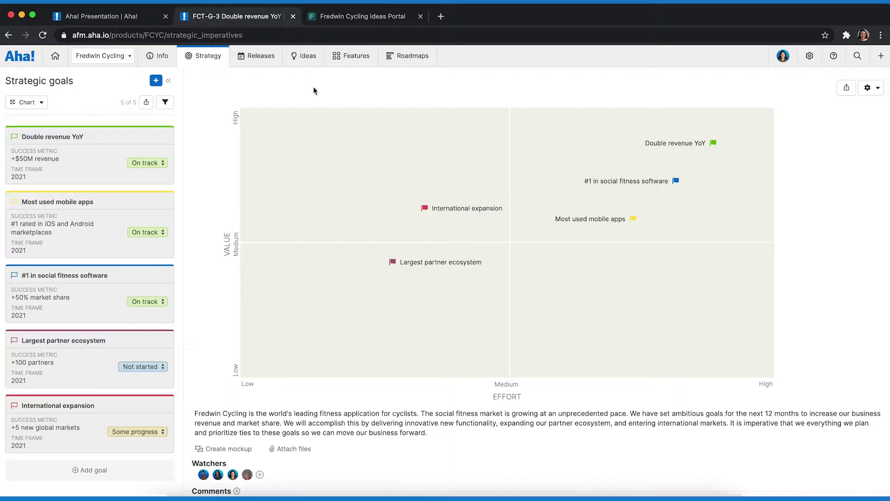
# Review the Double revenue YoY goal's details and check the status filter options in the Fredwin Cycling Ideas Portal.
pyautogui.click(153, 134)
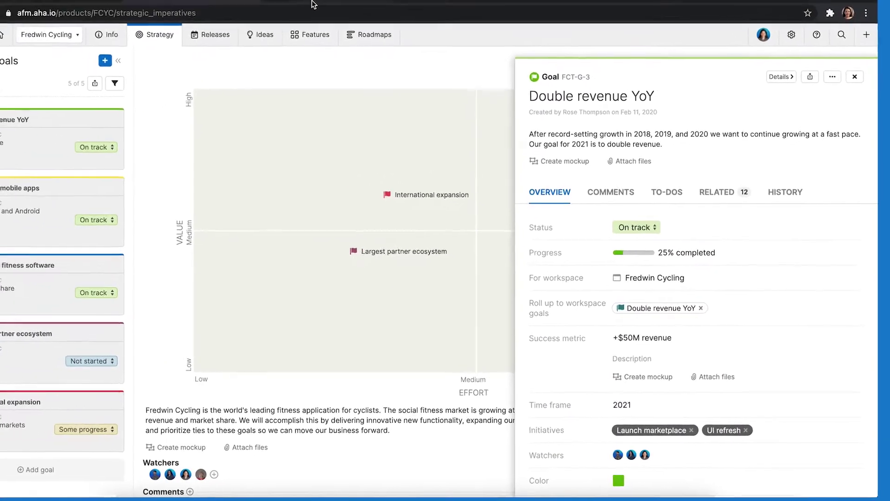
pyautogui.click(310, 2)
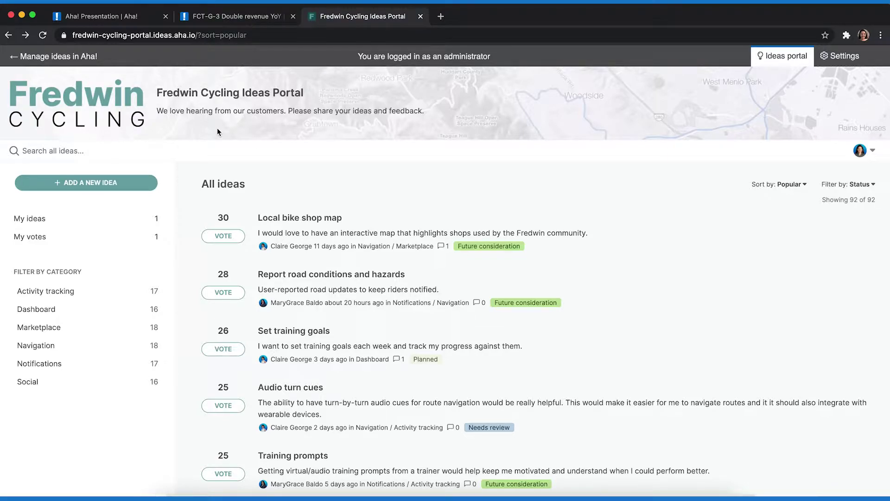
pyautogui.click(865, 184)
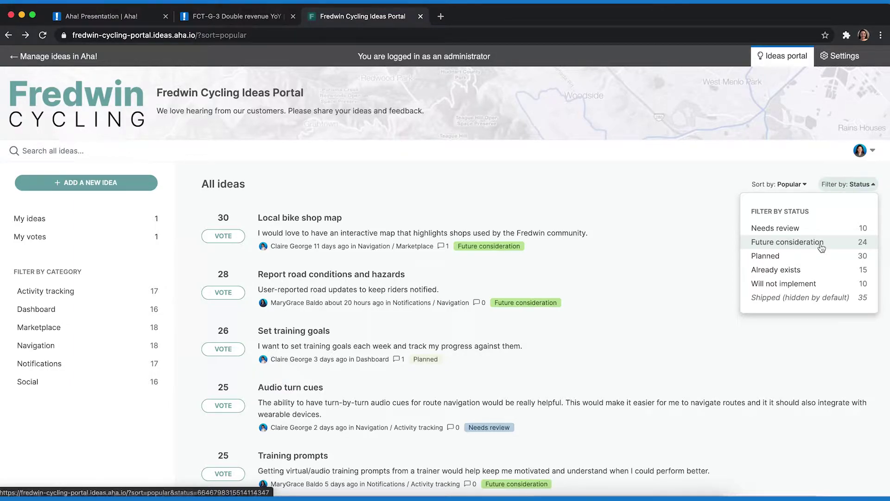
pyautogui.click(675, 161)
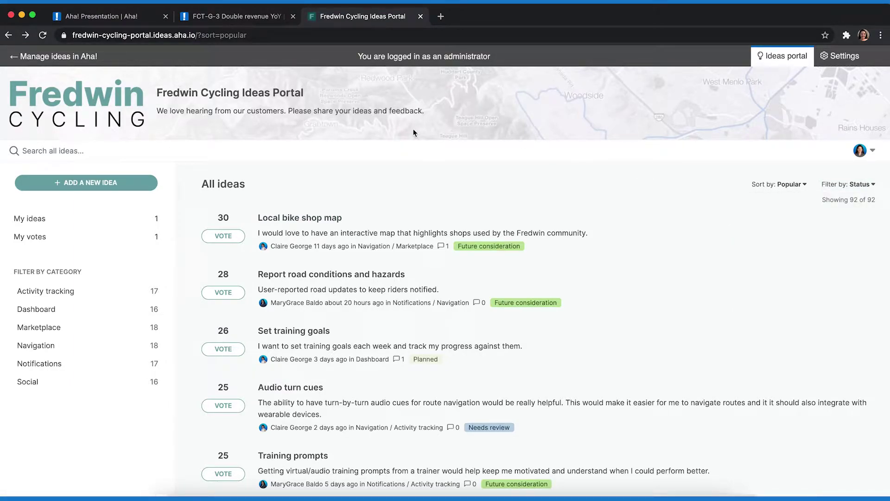
# Return to managing ideas in Aha! and review the score breakdown of the popular idea Local bike shop map.
pyautogui.click(77, 60)
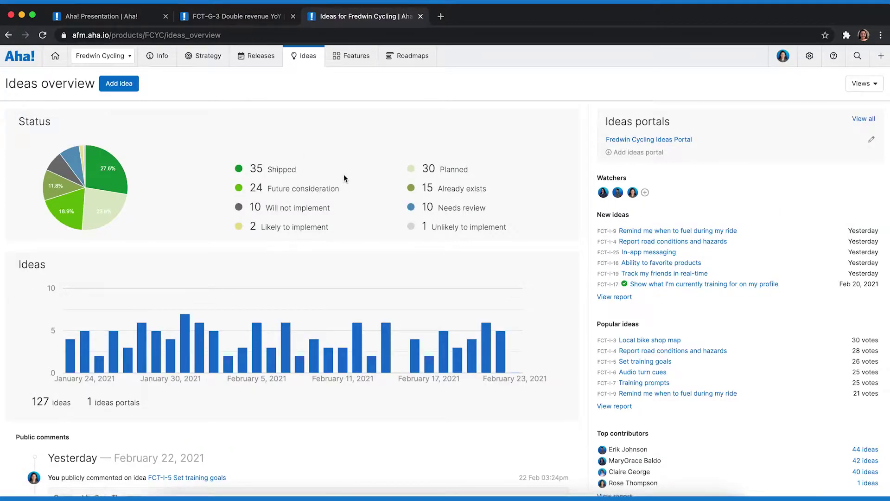
pyautogui.click(651, 339)
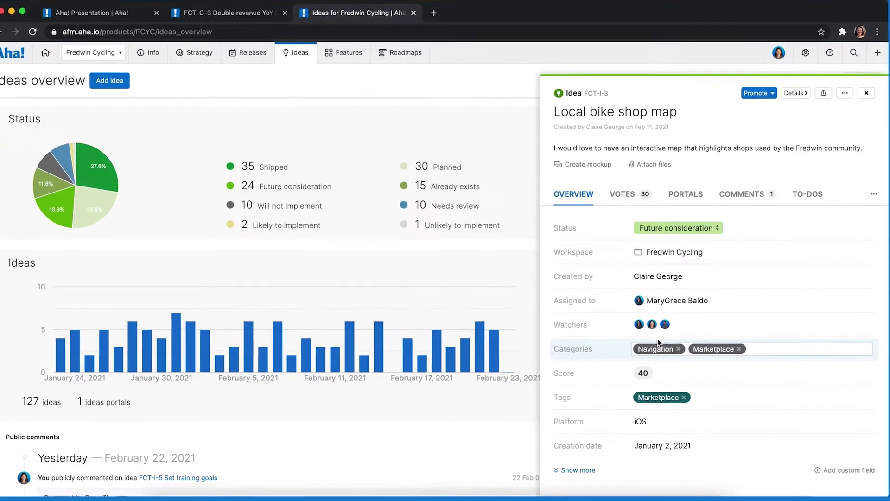
pyautogui.moveTo(645, 374)
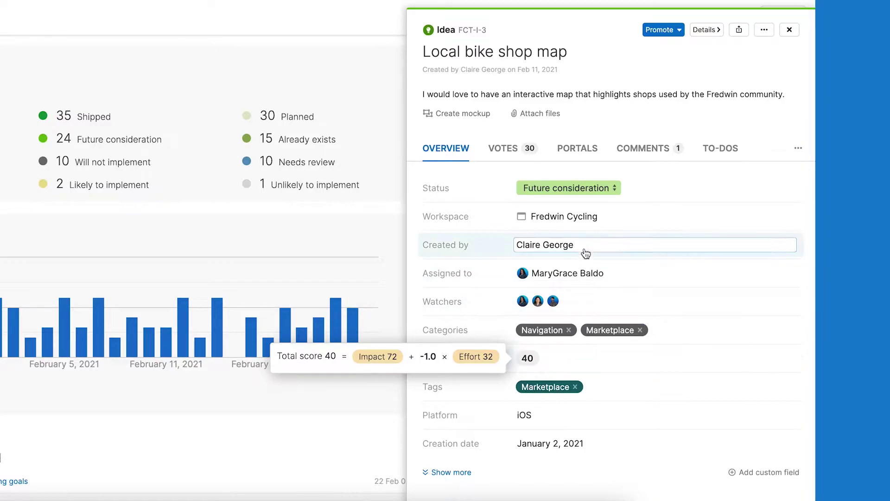
# Promote the Local bike shop map idea to a new feature in the FCYC - Needs review release.
pyautogui.click(680, 31)
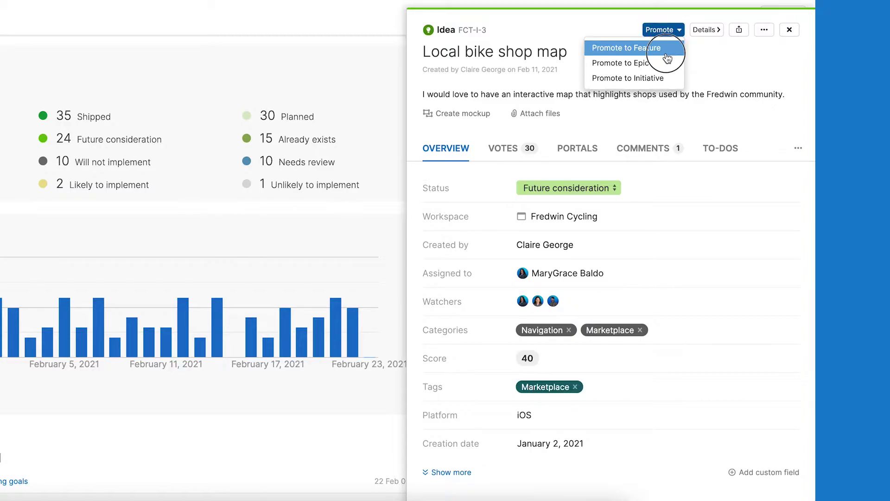
pyautogui.click(667, 52)
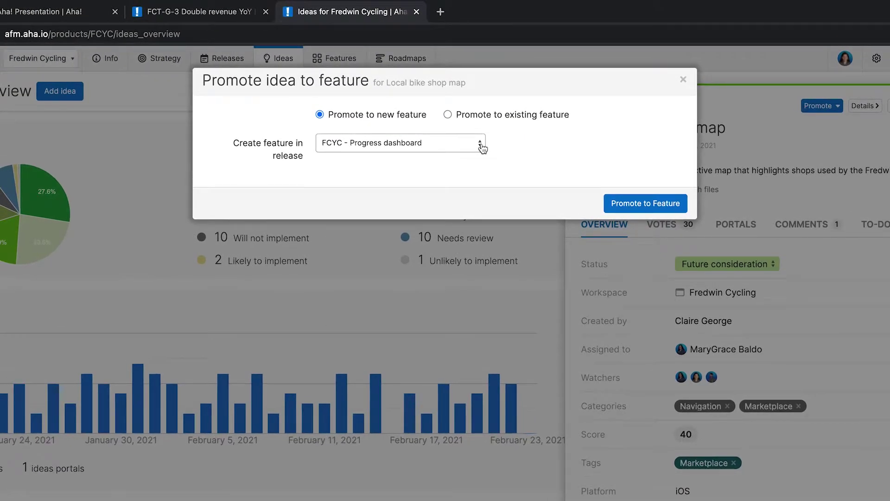
pyautogui.click(481, 146)
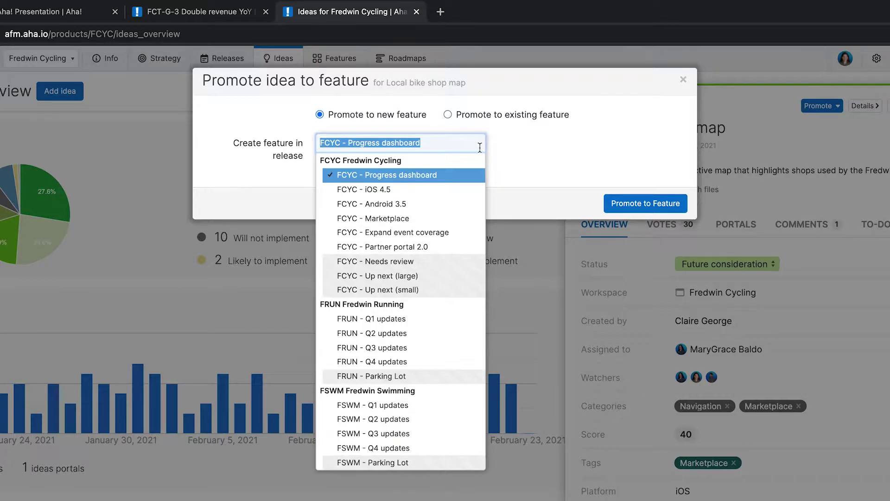
pyautogui.click(453, 262)
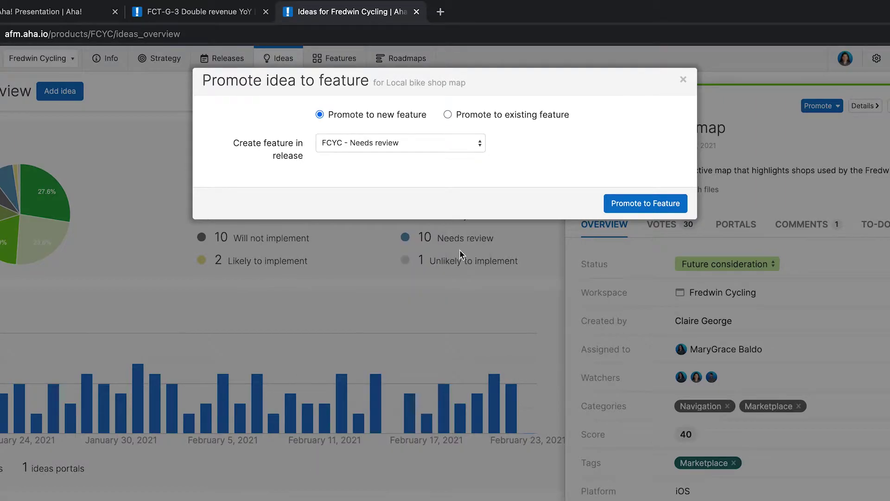
pyautogui.click(622, 208)
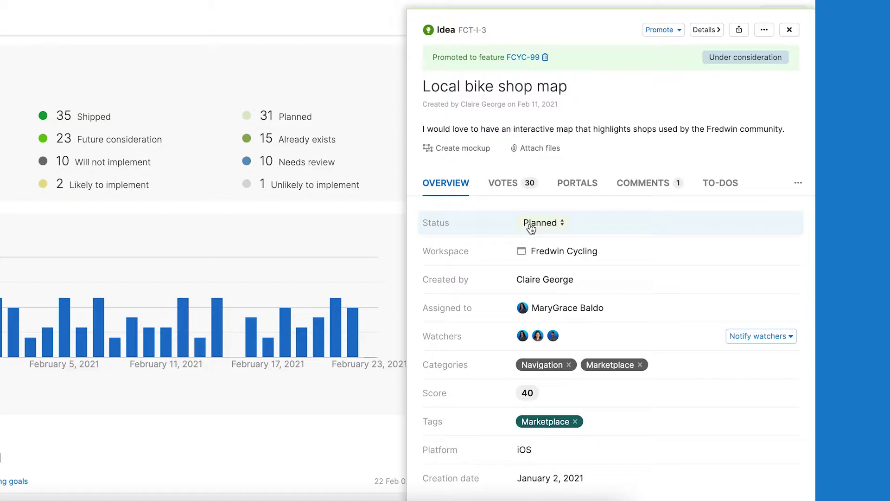
# Expand the parking lot on the features board and view the actions available for its Needs review column.
pyautogui.click(260, 32)
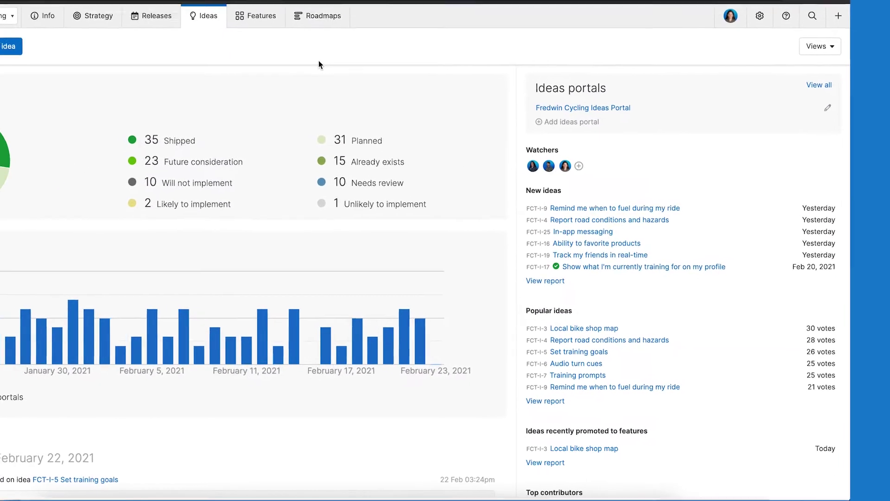
pyautogui.moveTo(260, 19)
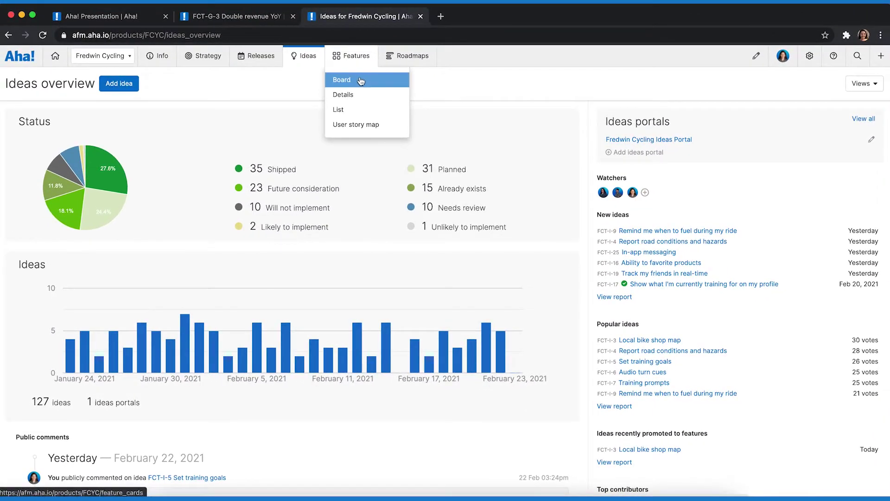
pyautogui.click(361, 82)
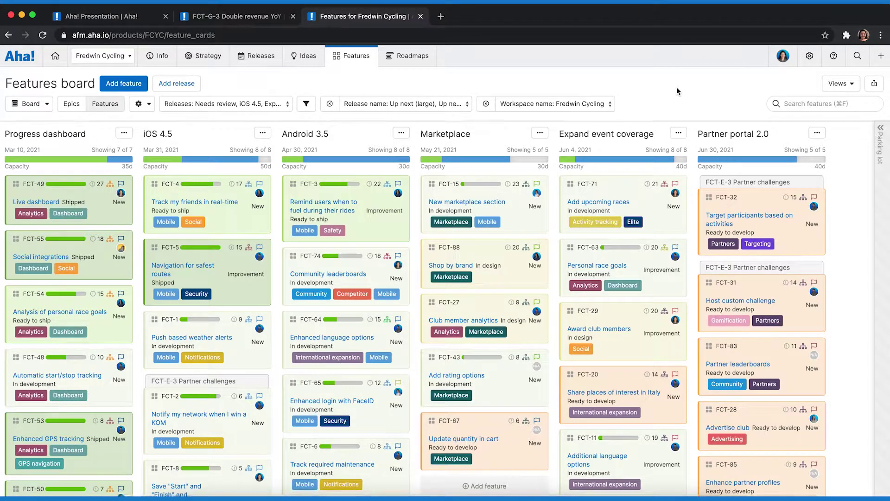
pyautogui.click(879, 128)
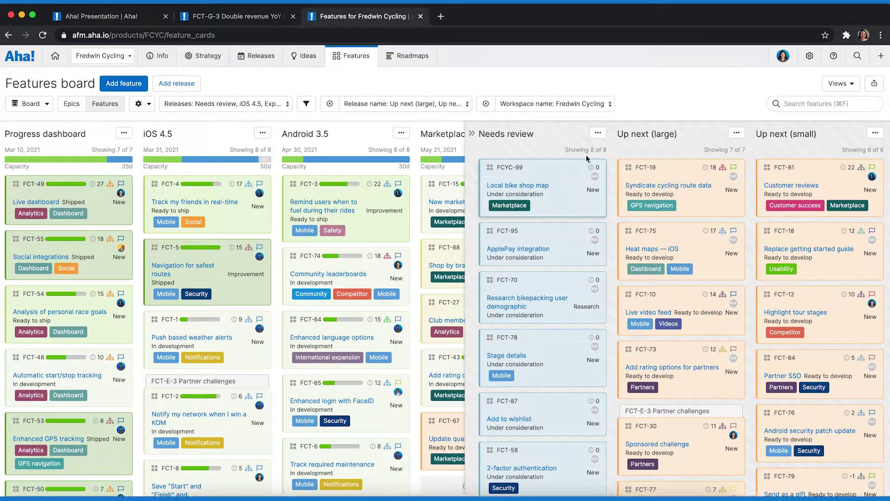
pyautogui.click(598, 134)
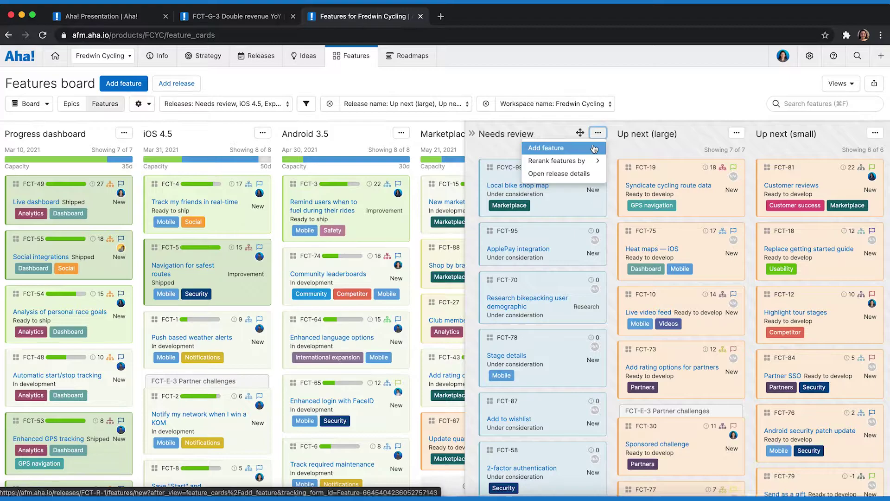
pyautogui.click(566, 132)
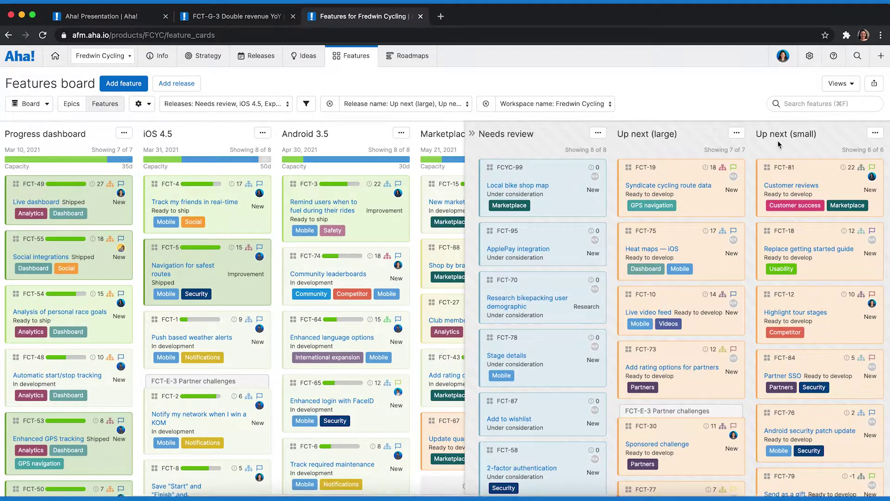
# Add a new release column to the parking lot and check the Parking lot option among the release's actions.
pyautogui.hscroll(5, 778, 140)
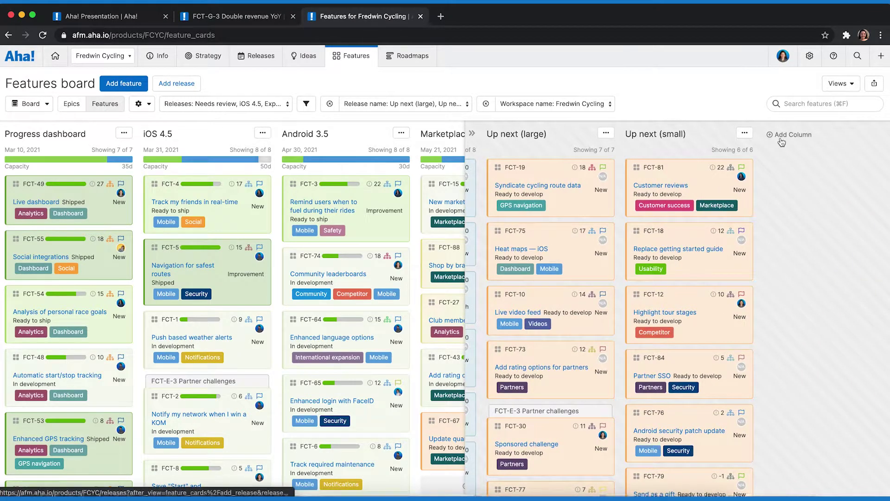
pyautogui.click(782, 142)
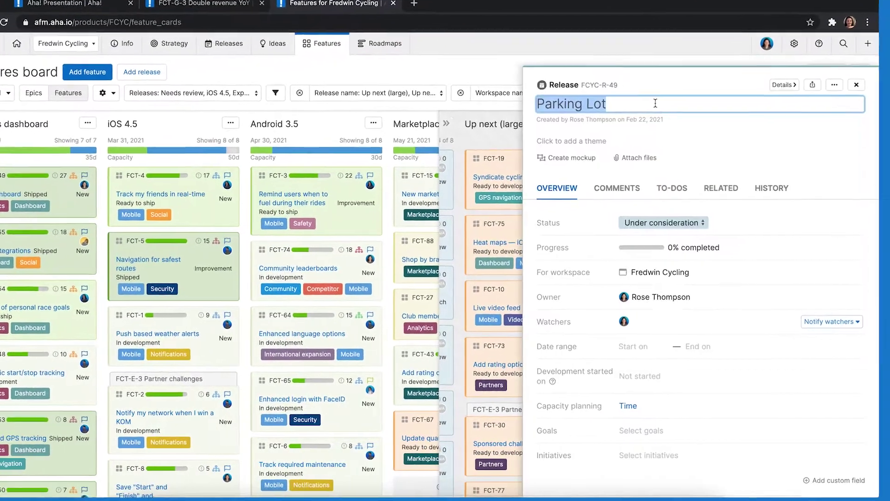
pyautogui.click(656, 103)
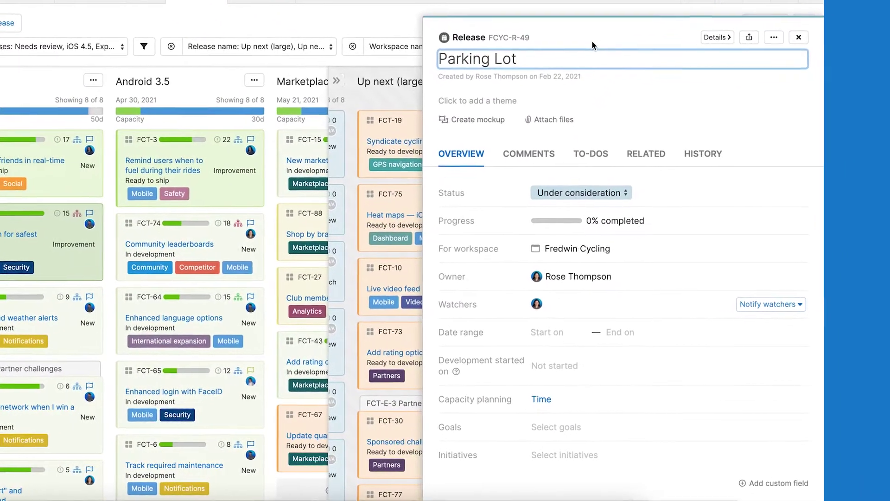
pyautogui.click(625, 64)
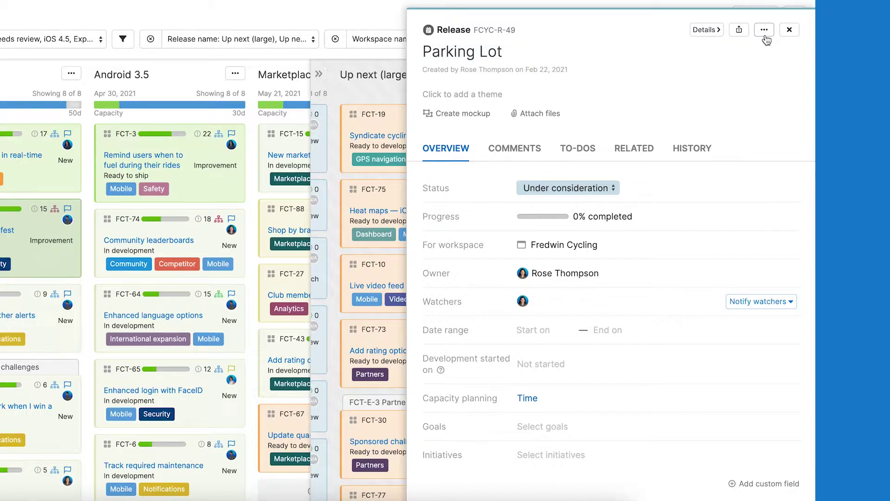
pyautogui.click(765, 37)
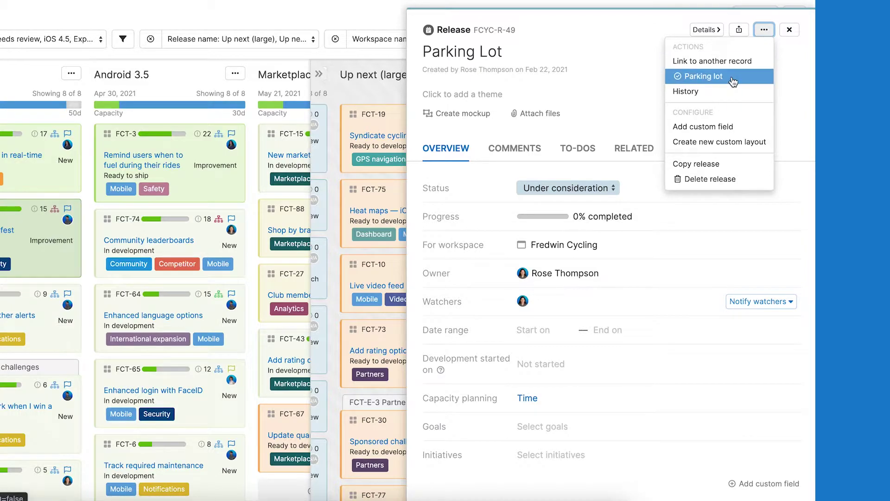
pyautogui.click(733, 82)
pyautogui.click(790, 29)
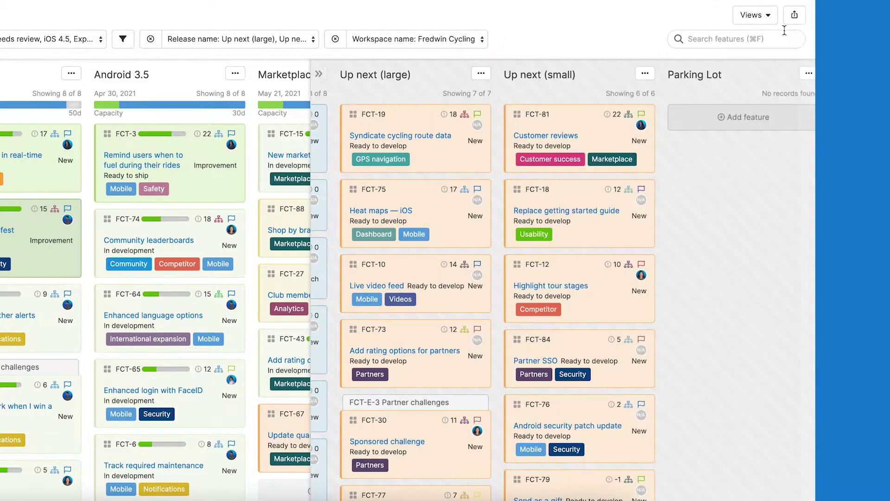
# Link the Local bike shop map feature in Needs review to the Launch marketplace initiative and Fredwin Cycling's Double revenue YoY goal.
pyautogui.hscroll(-3, 555, 225)
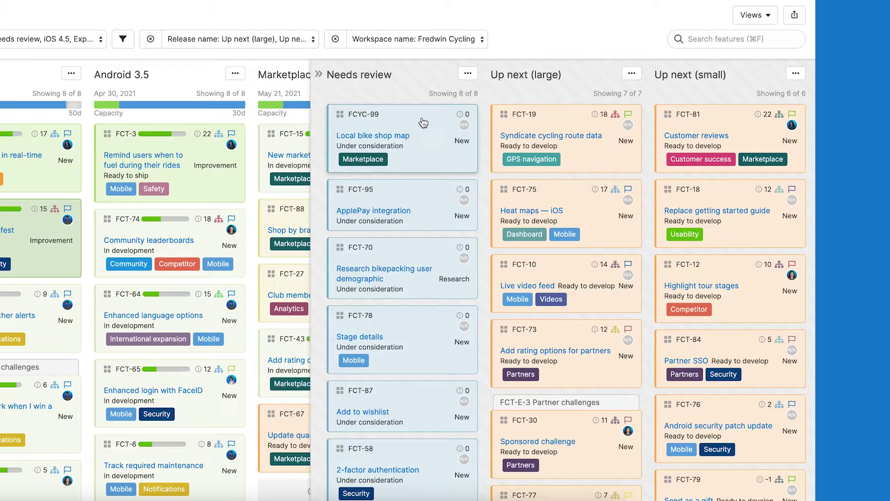
pyautogui.click(423, 122)
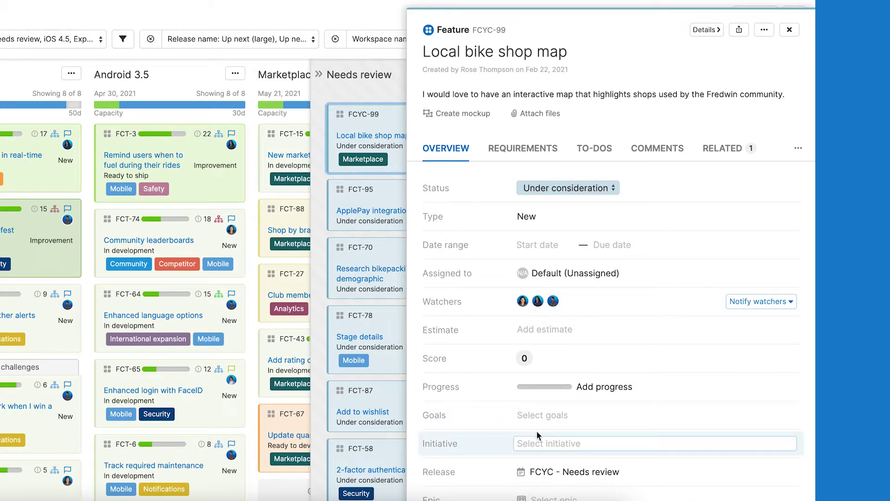
pyautogui.click(537, 445)
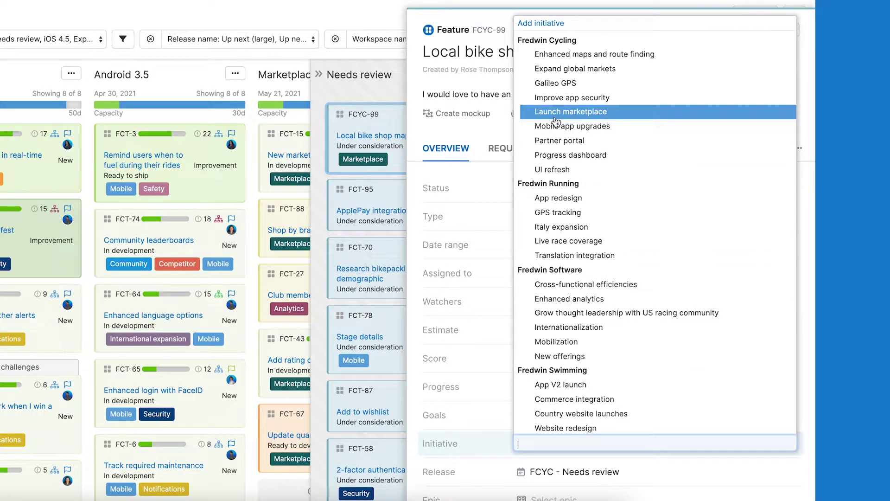
pyautogui.click(554, 118)
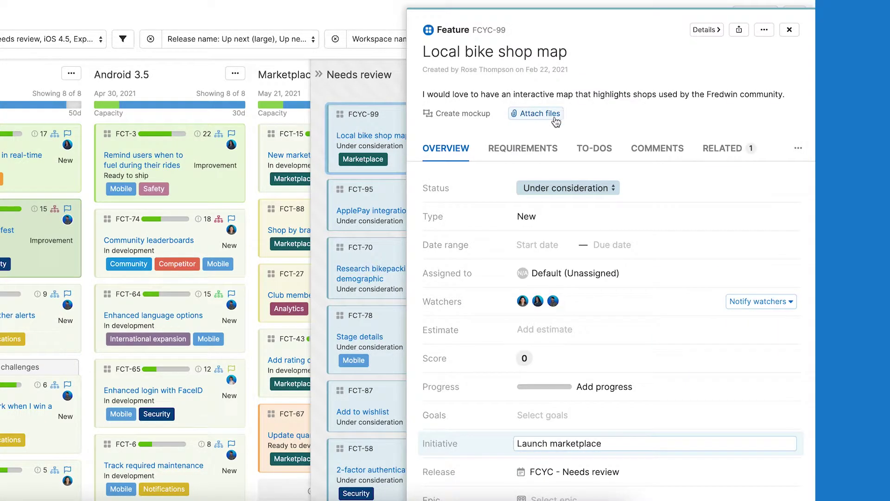
pyautogui.click(536, 415)
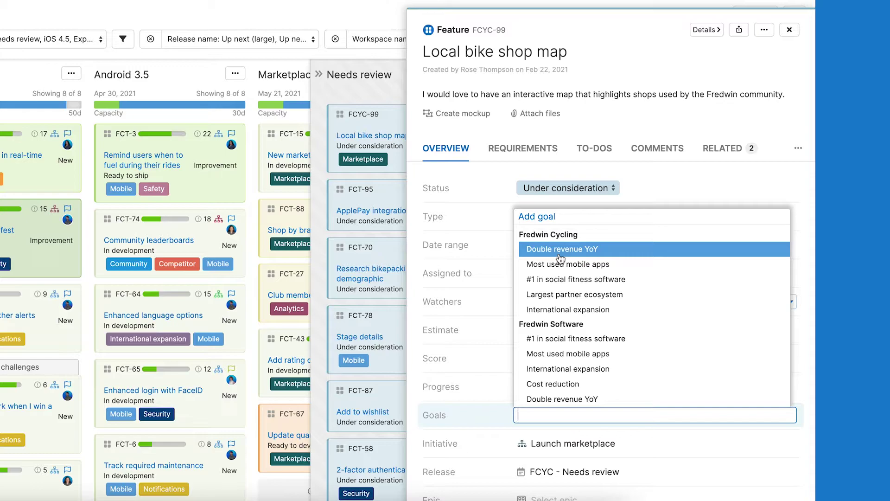
pyautogui.click(561, 259)
pyautogui.click(475, 401)
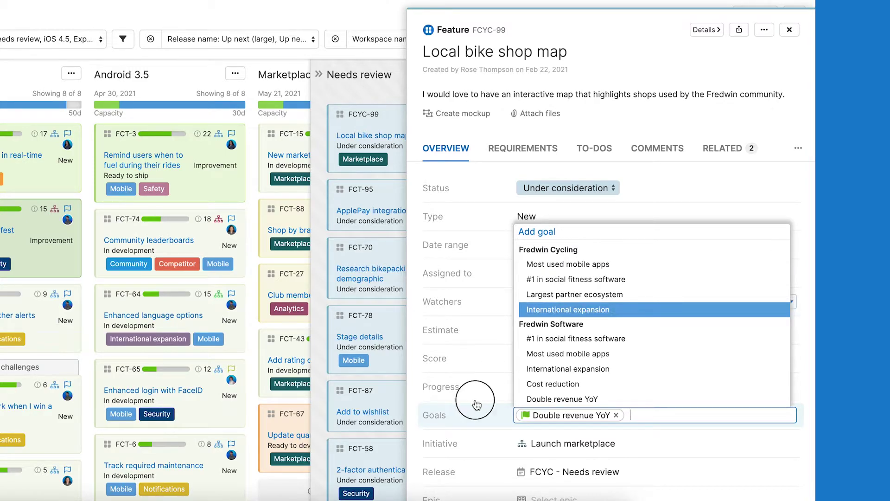
# Review the details of the linked Launch marketplace initiative and return to the Local bike shop map feature.
pyautogui.moveTo(783, 445)
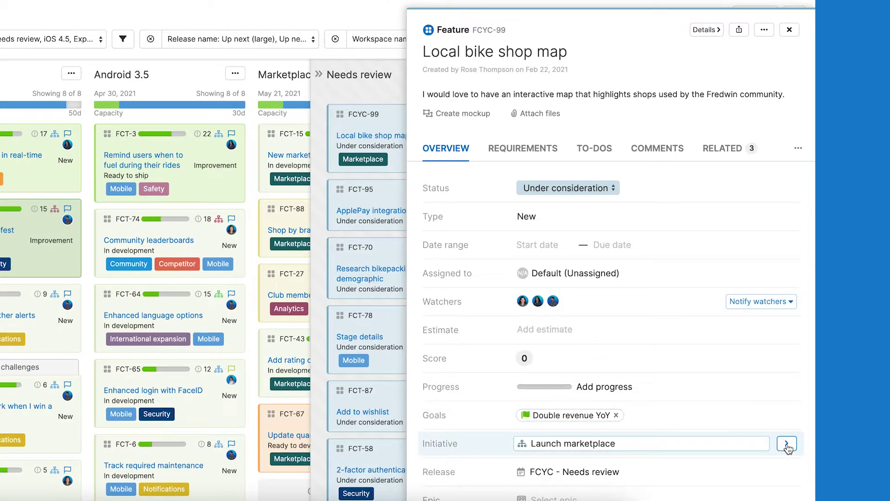
pyautogui.click(787, 444)
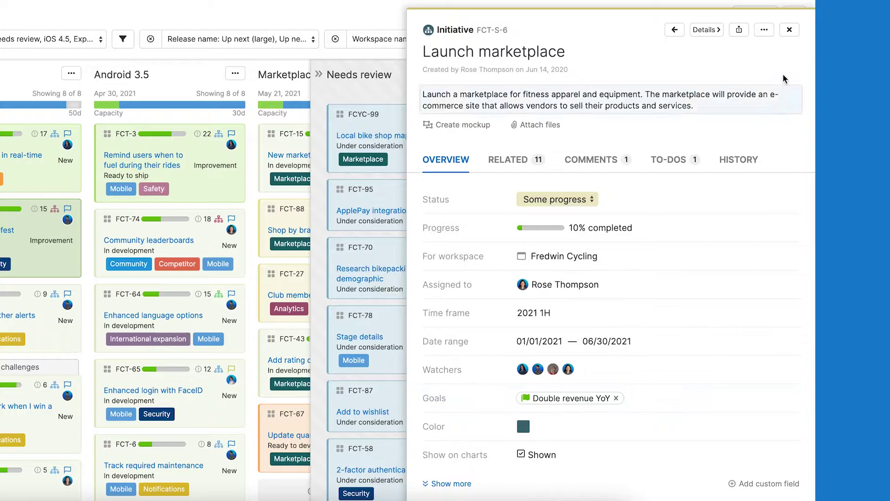
pyautogui.click(789, 30)
pyautogui.click(461, 154)
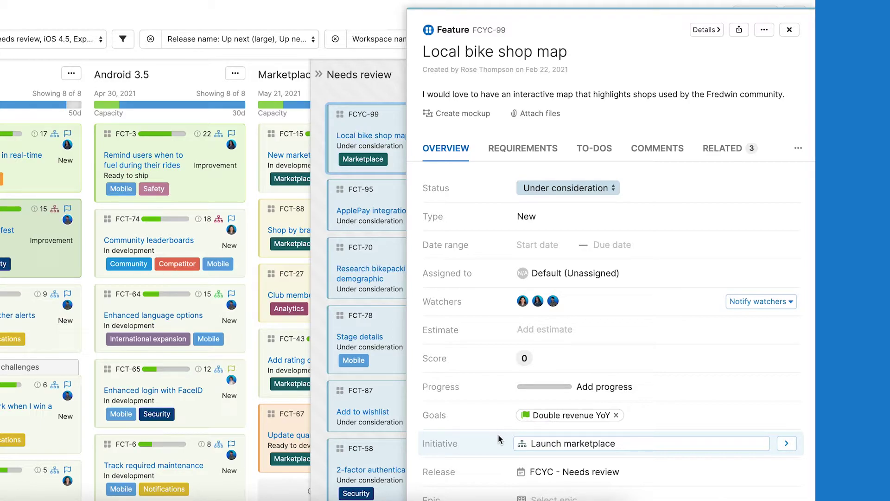
# Score the Local bike shop map feature with Sales increase 7, Retention of customers 6, PR/Marketing 5 and Effort to develop 5.
pyautogui.moveTo(524, 366)
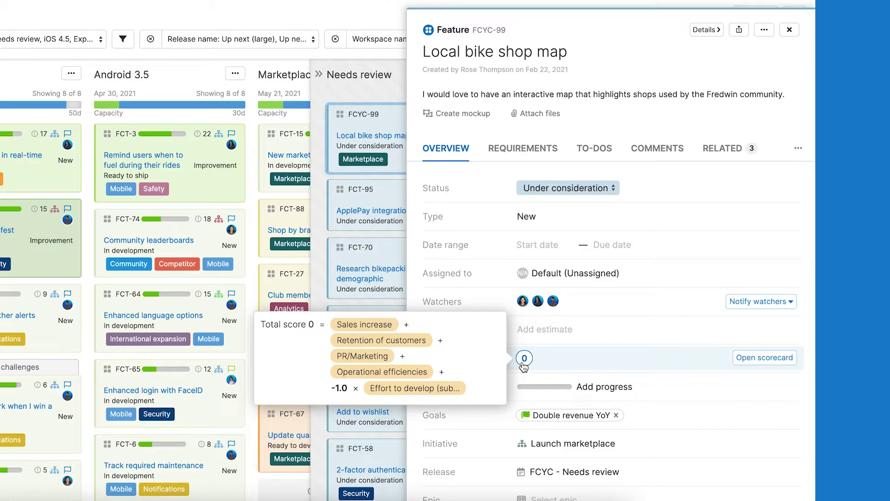
pyautogui.click(523, 361)
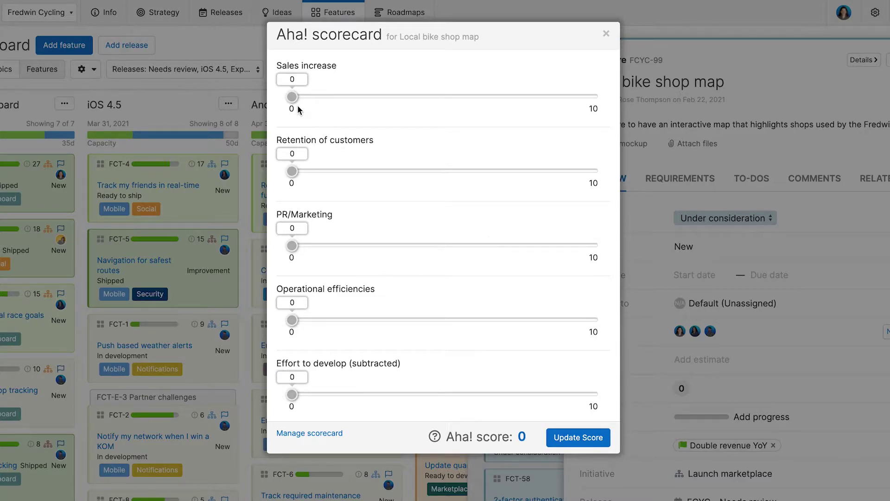
pyautogui.moveTo(292, 100); pyautogui.dragTo(501, 106)
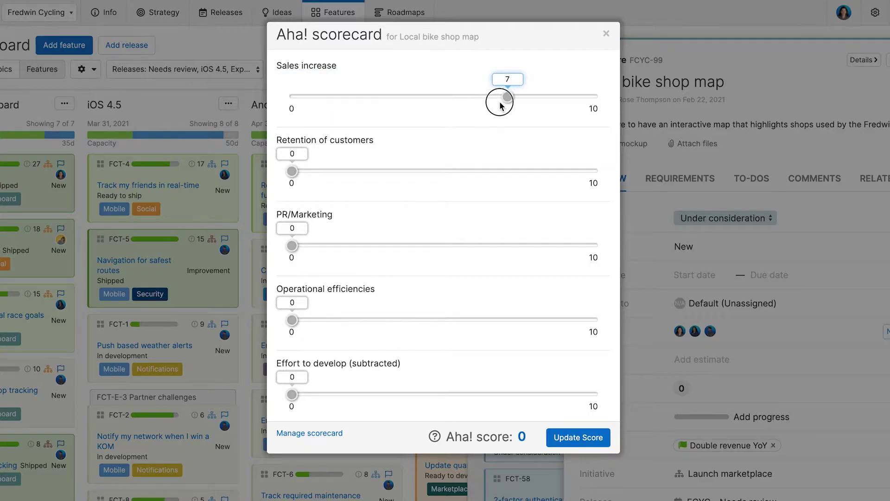
pyautogui.moveTo(293, 172); pyautogui.dragTo(482, 174)
pyautogui.moveTo(292, 244); pyautogui.dragTo(434, 250)
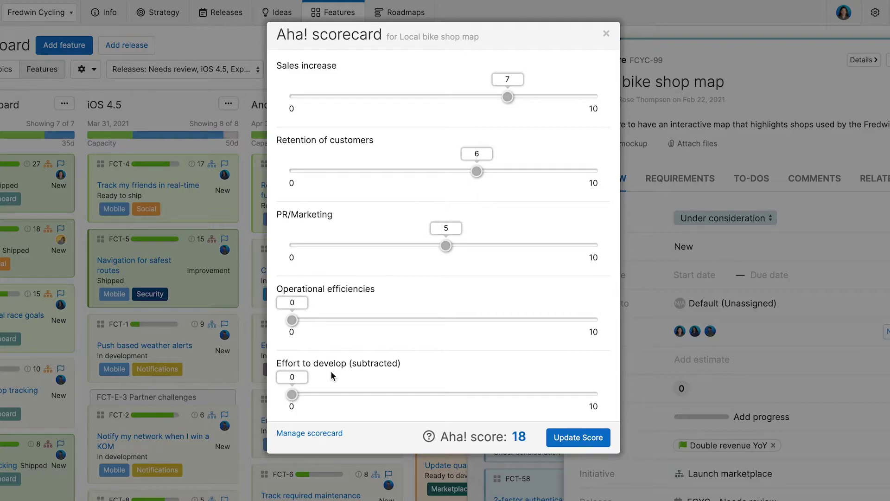
pyautogui.moveTo(292, 394); pyautogui.dragTo(437, 390)
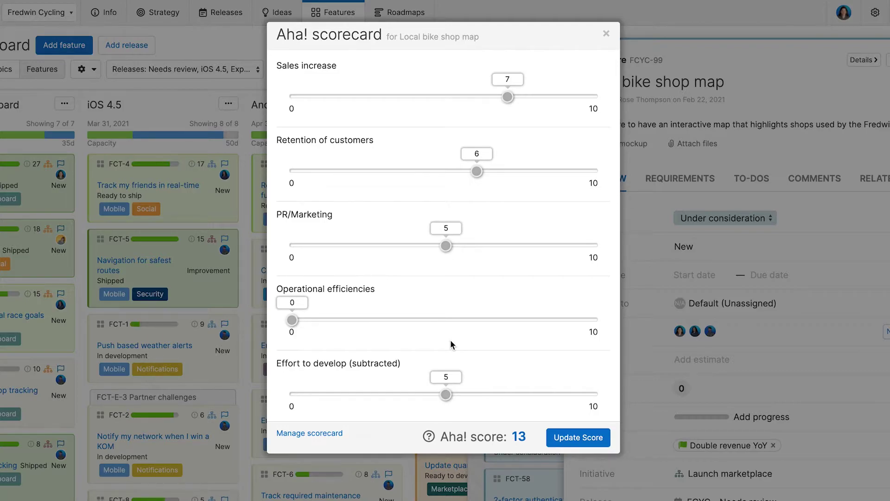
pyautogui.click(562, 438)
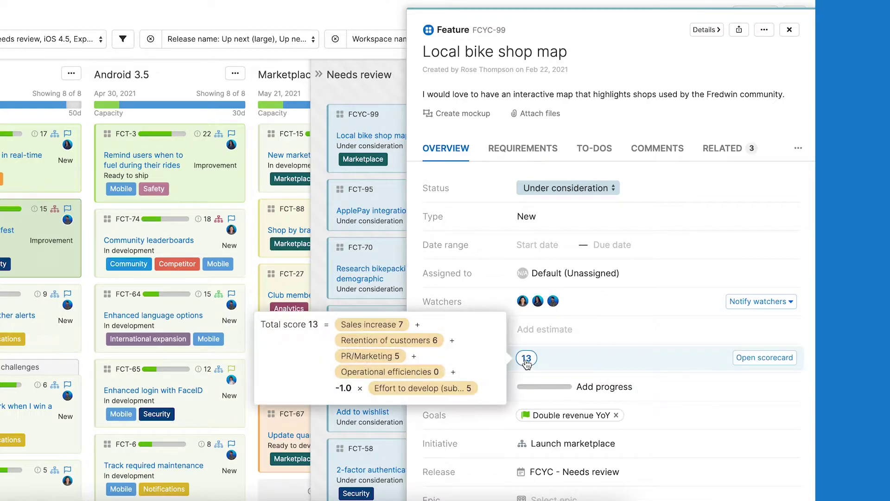
# Review the account's scorecard settings and the Example PM custom scorecard, and return to the Local bike shop map feature.
pyautogui.click(526, 359)
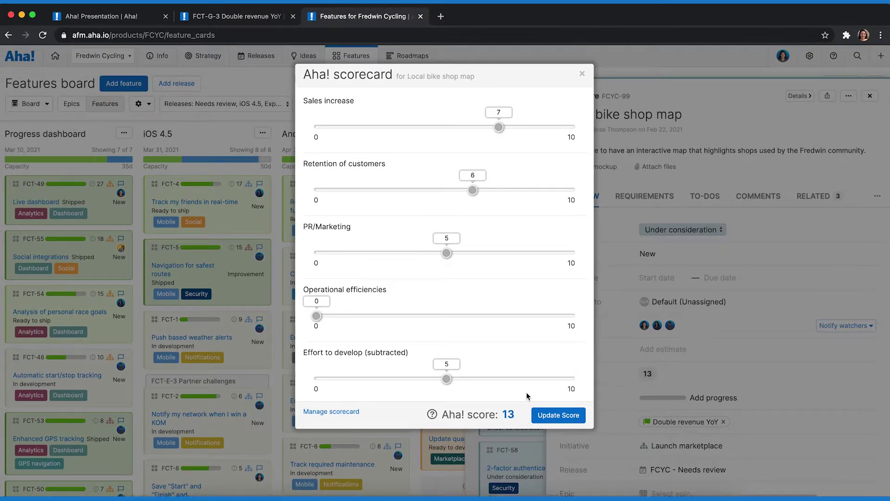
pyautogui.click(350, 414)
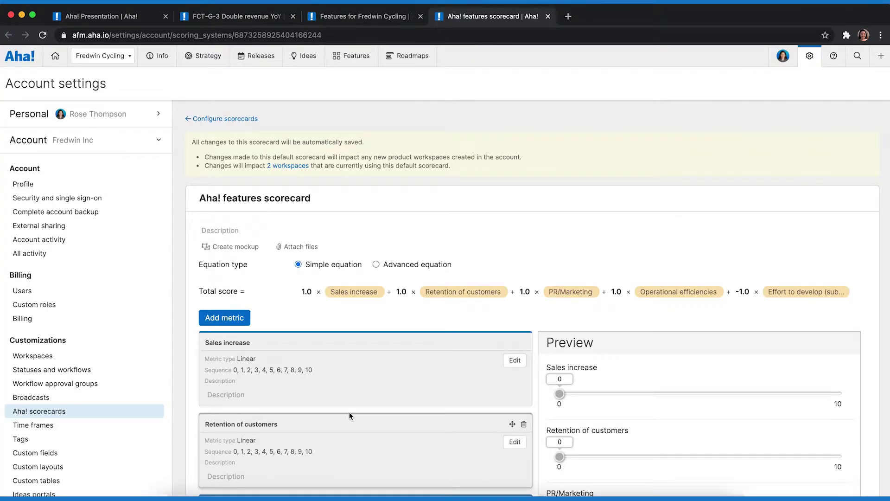
pyautogui.click(226, 119)
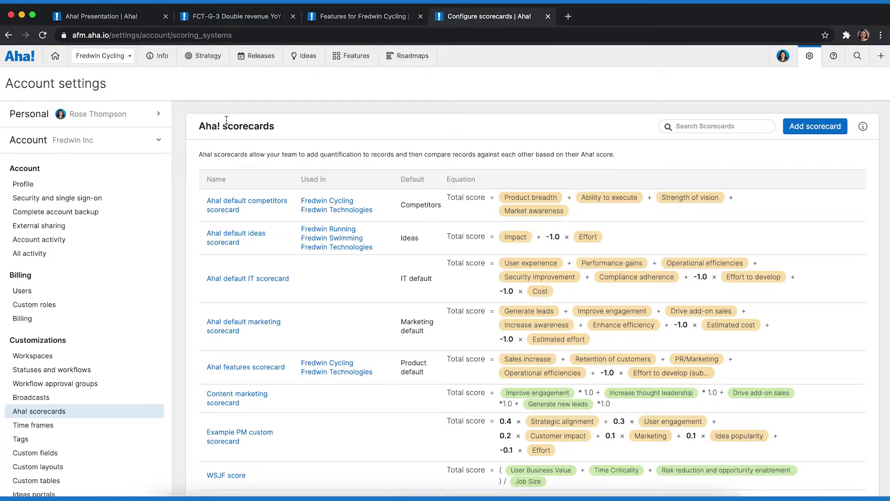
pyautogui.scroll(-1, 183, 208)
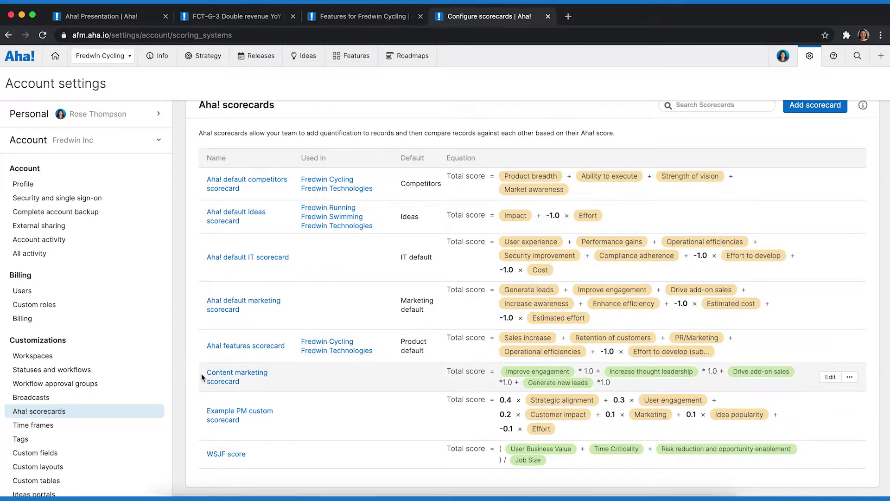
pyautogui.click(222, 414)
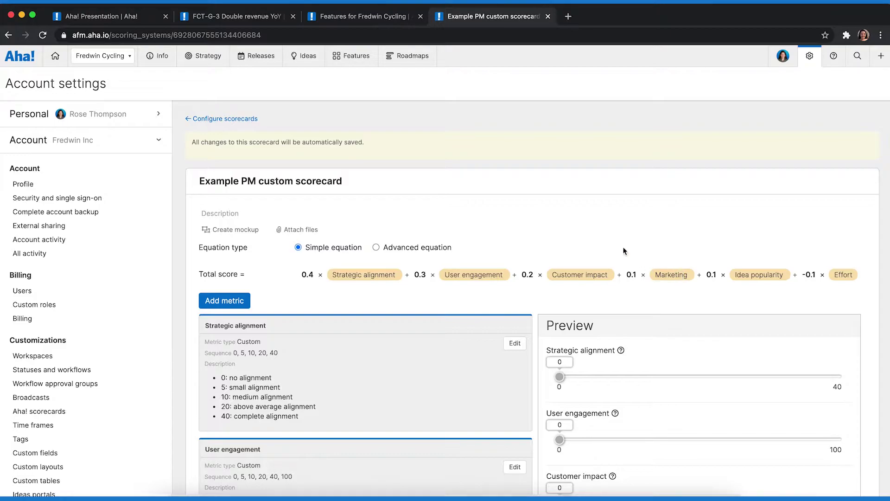
pyautogui.click(548, 17)
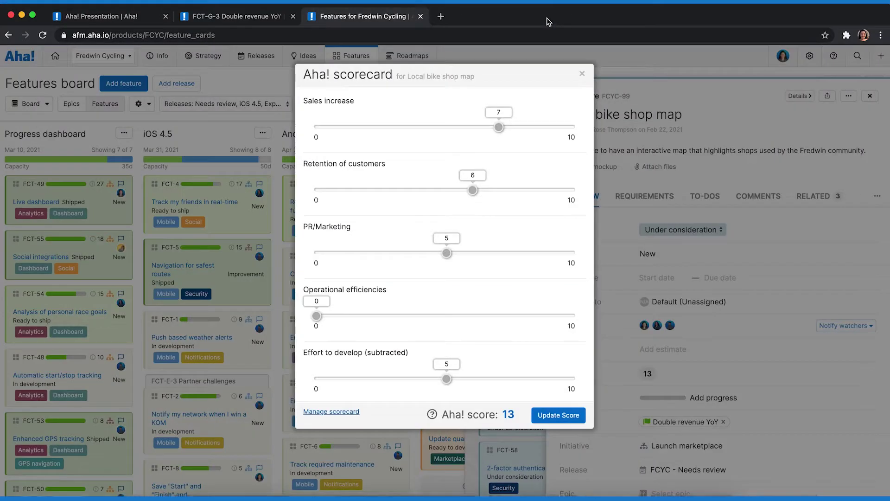
pyautogui.click(582, 74)
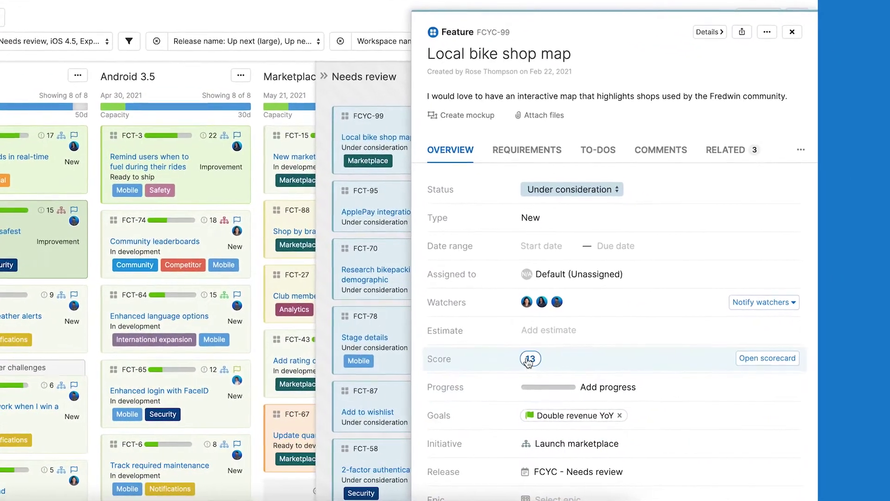
# Add the existing GPS navigation tag to the Local bike shop map feature.
pyautogui.moveTo(588, 366)
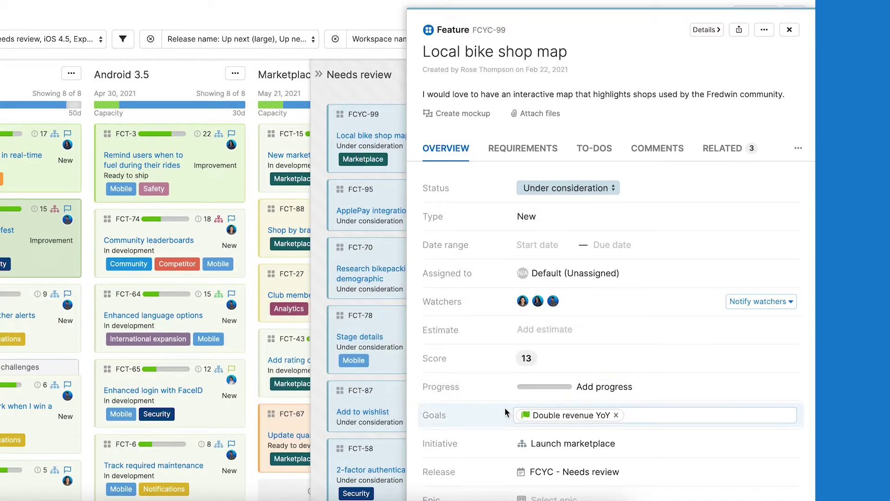
pyautogui.scroll(-3, 502, 408)
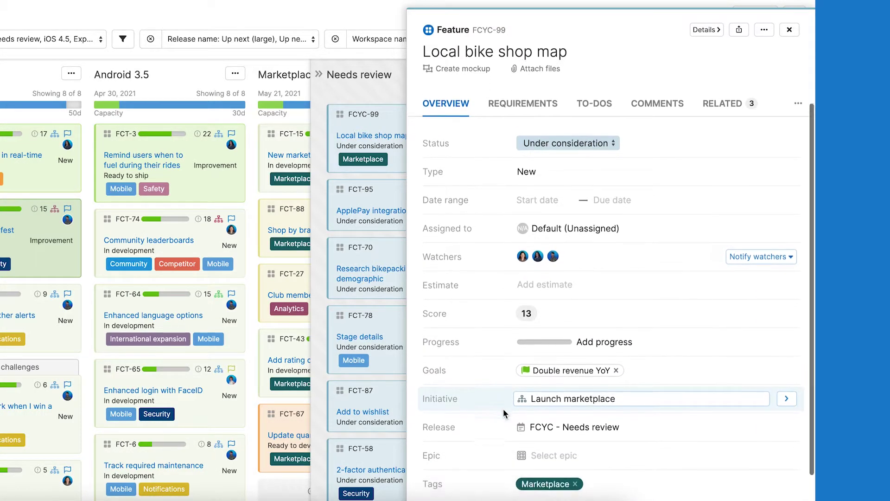
pyautogui.click(537, 455)
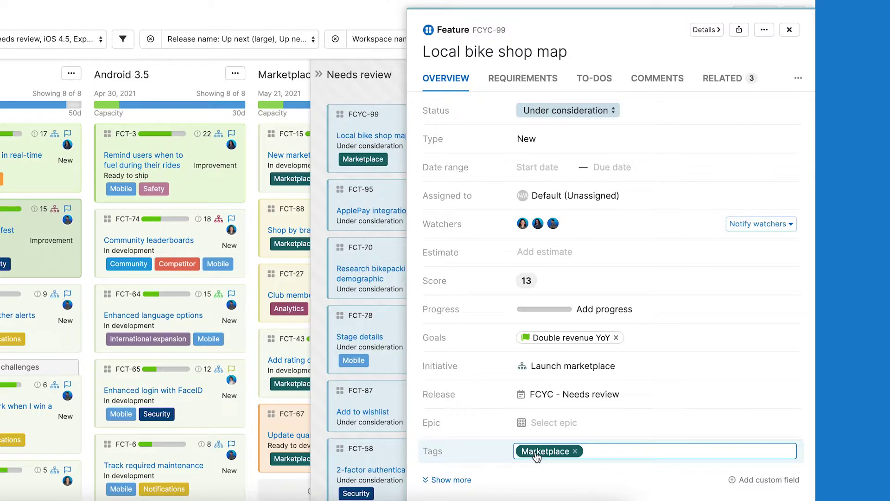
pyautogui.click(602, 452)
pyautogui.write('navigat')
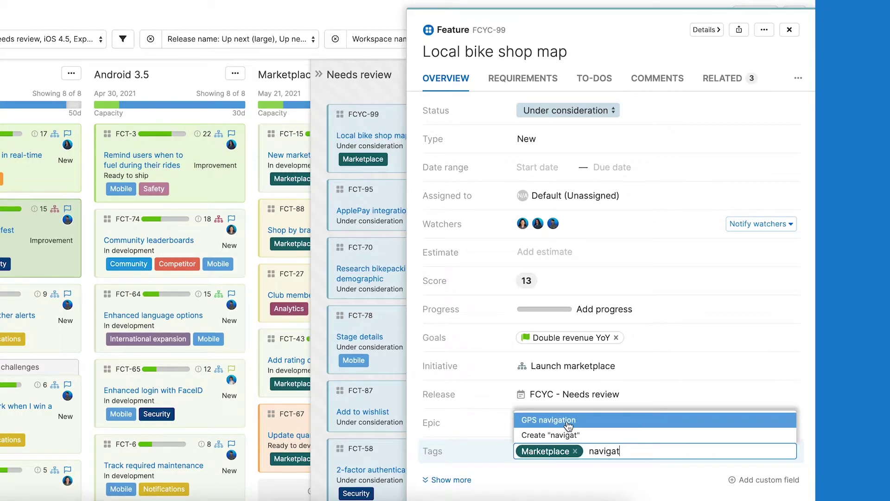
pyautogui.click(570, 420)
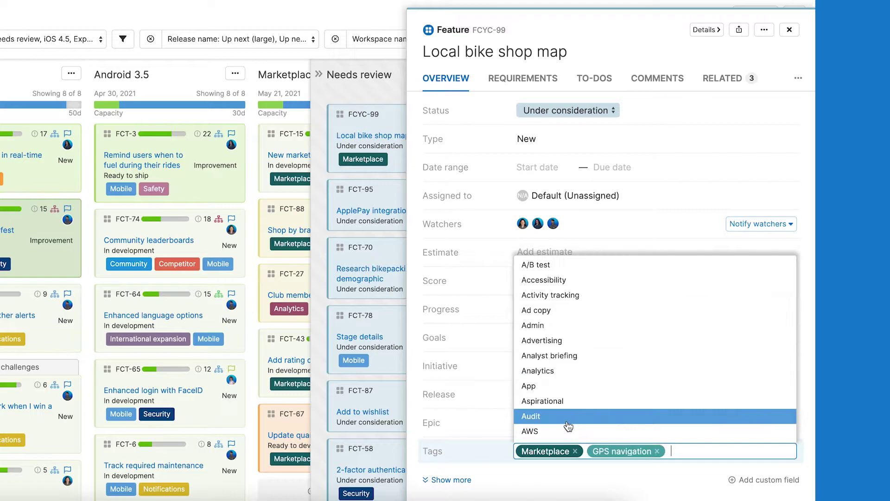
pyautogui.click(503, 438)
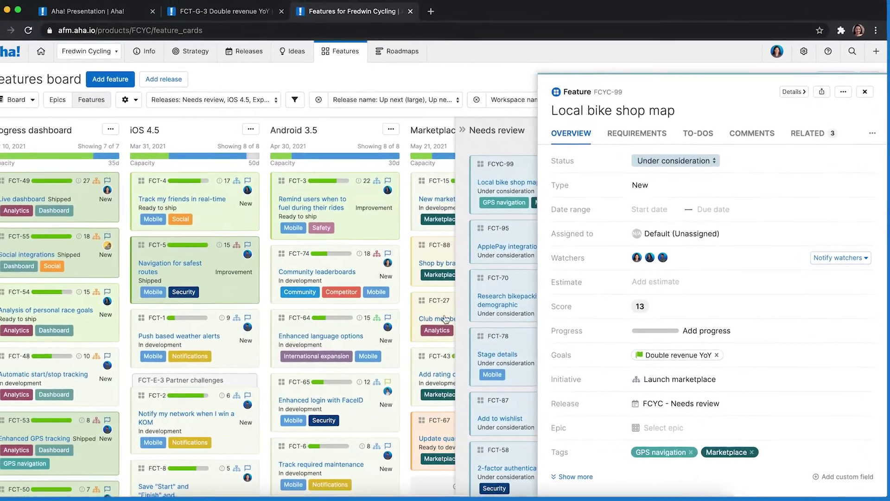
# Review the card layout customization options for the features board and close them.
pyautogui.click(138, 104)
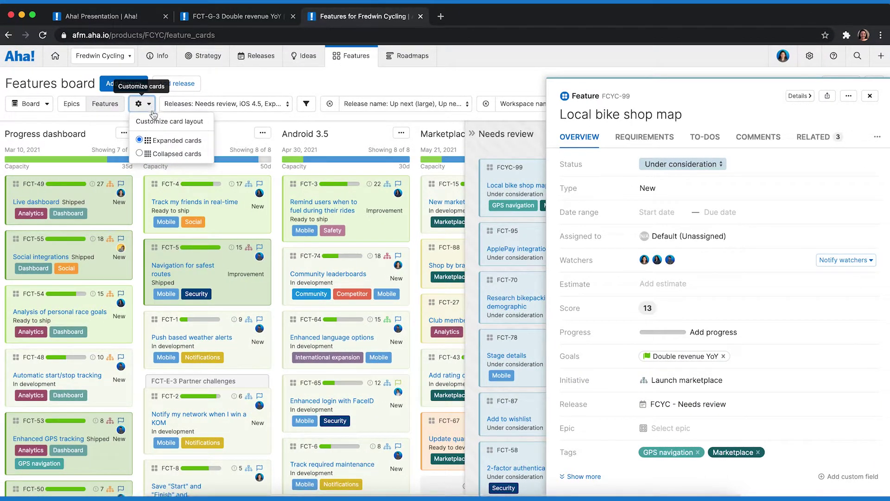
pyautogui.click(154, 120)
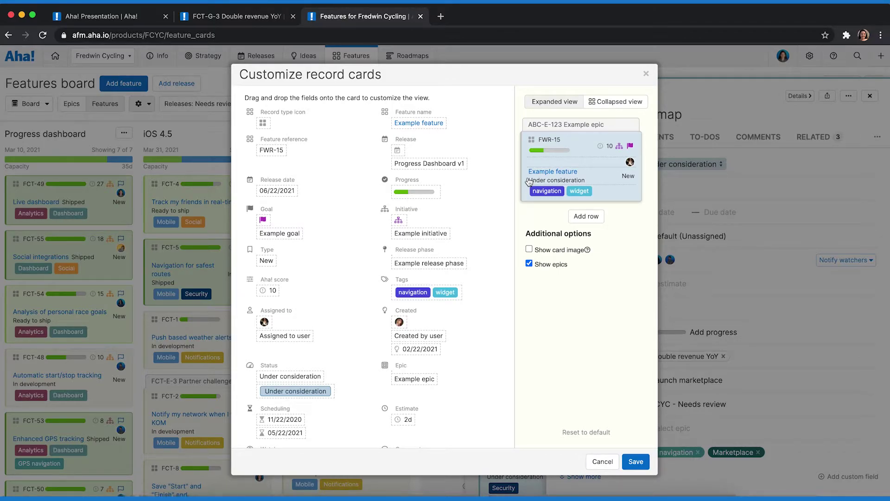
pyautogui.click(646, 73)
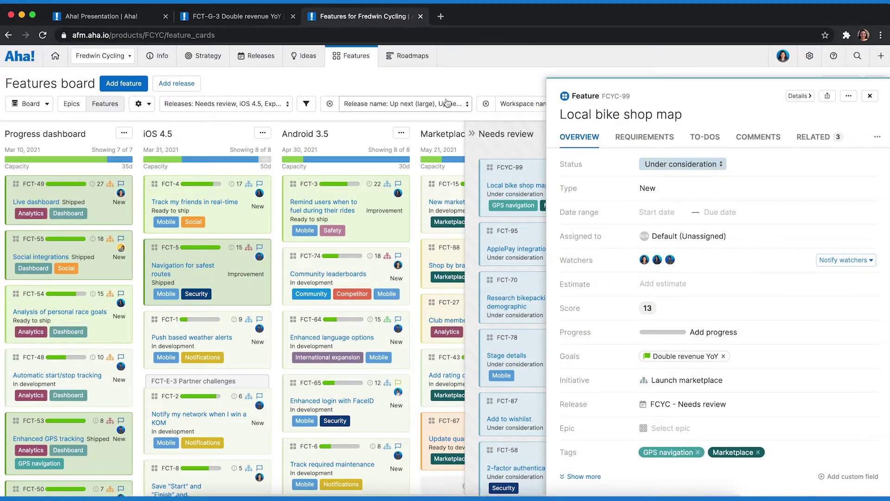
# Insert a table with three rows and two columns below the text in the feature's description.
pyautogui.moveTo(389, 185)
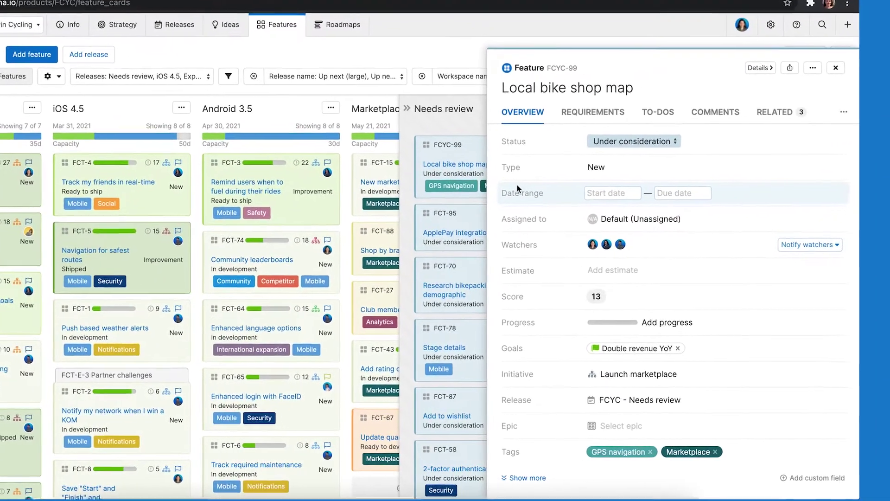
pyautogui.scroll(3, 514, 172)
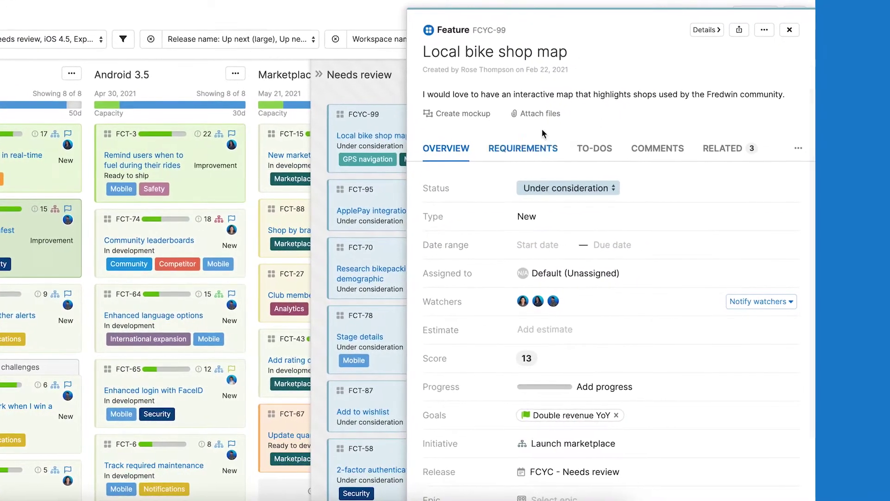
pyautogui.click(788, 94)
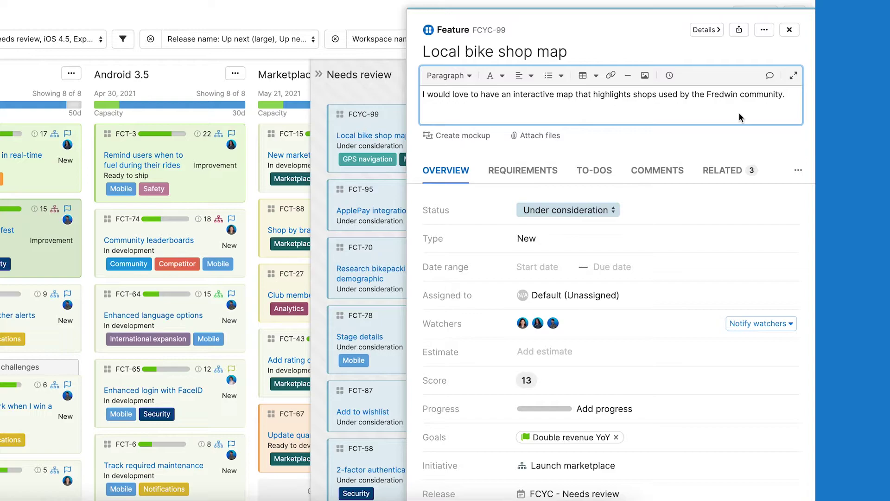
pyautogui.press('Return')
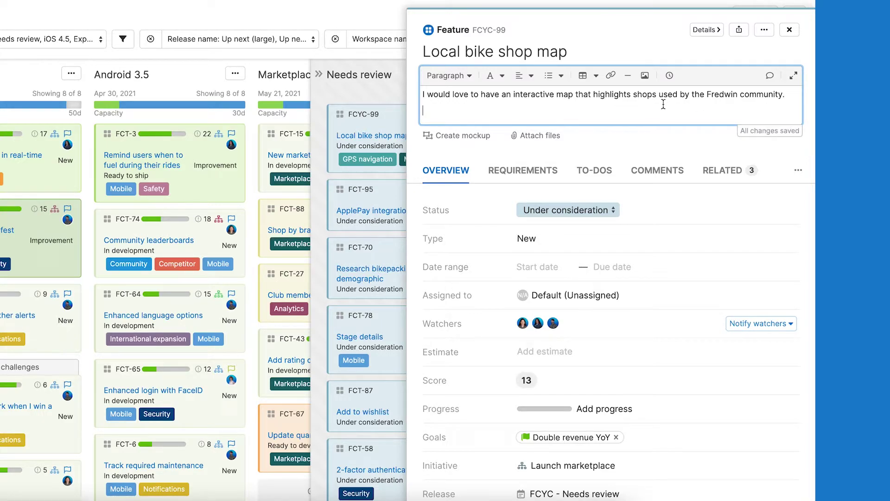
pyautogui.click(596, 82)
pyautogui.moveTo(611, 98)
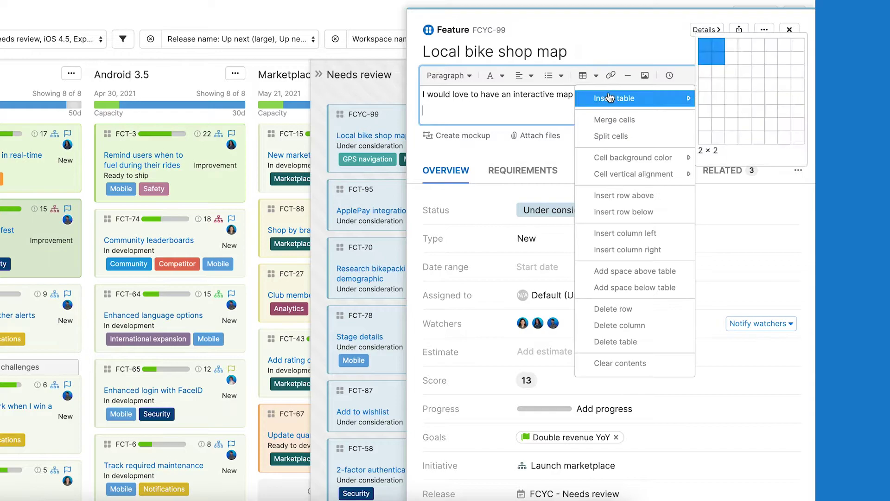
pyautogui.click(709, 69)
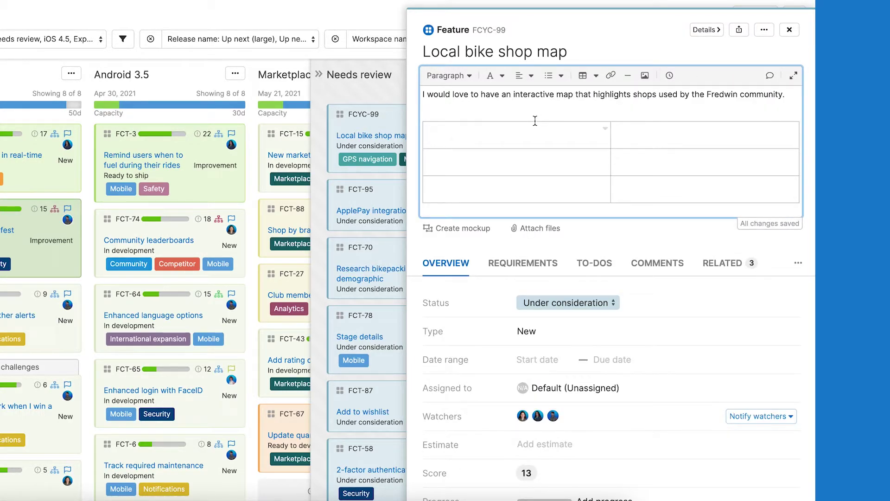
# Label the rows in the table's first column Summary, Urgency and Details.
pyautogui.write('Summary')
pyautogui.click(475, 163)
pyautogui.write('Urgency')
pyautogui.click(462, 181)
pyautogui.write('Details')
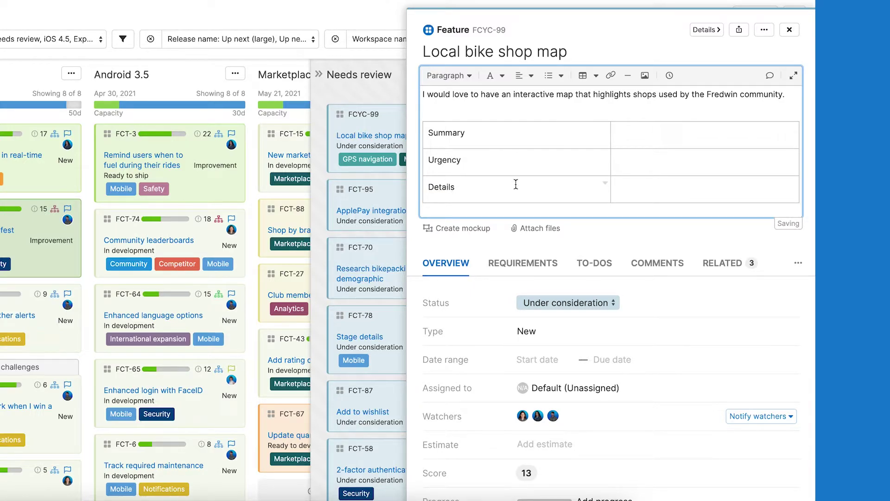
# Give the table's label column a blue background and bold text, and make that column slightly narrower.
pyautogui.moveTo(516, 184); pyautogui.dragTo(492, 131)
pyautogui.click(605, 129)
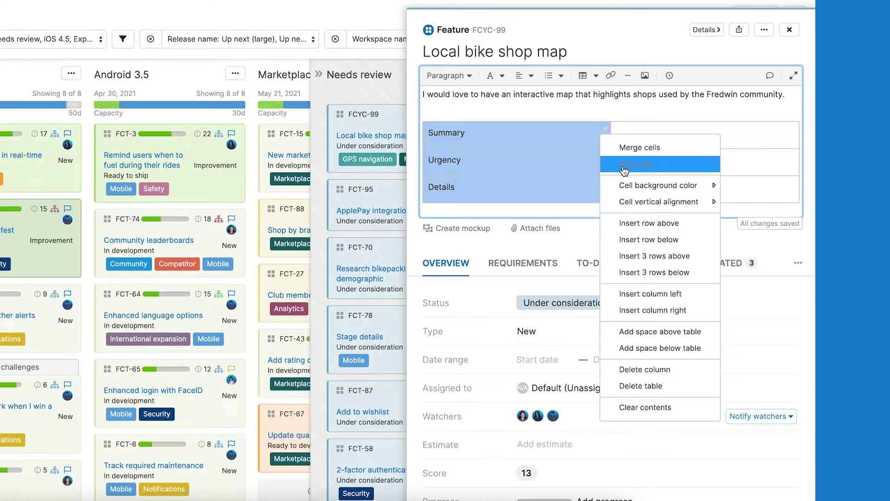
pyautogui.moveTo(621, 185)
pyautogui.click(480, 157)
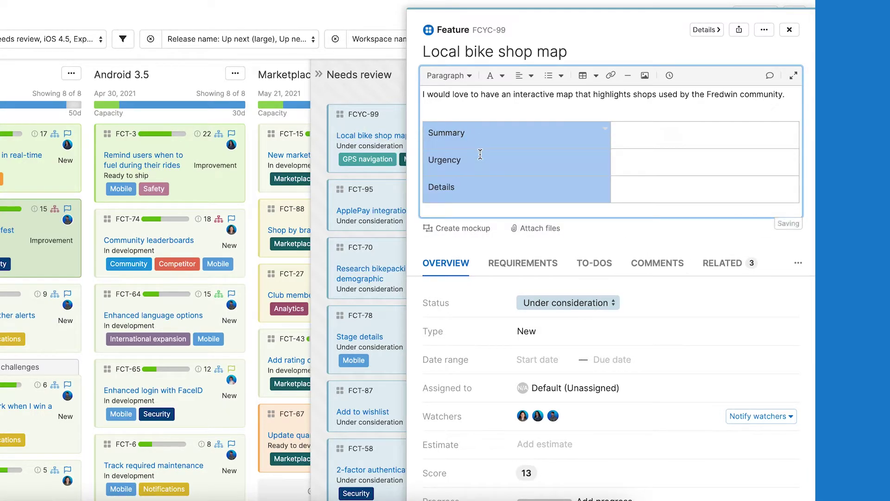
pyautogui.hotkey('ctrl', 'b')
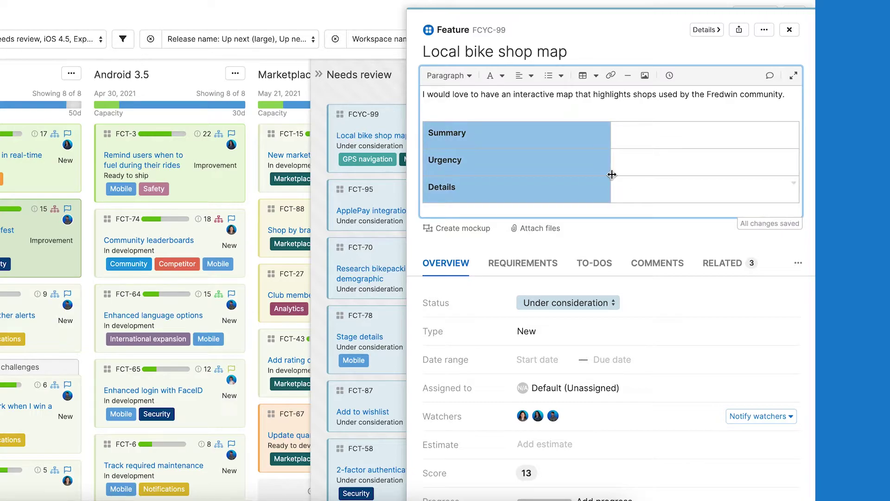
pyautogui.moveTo(610, 174); pyautogui.dragTo(582, 174)
pyautogui.click(621, 232)
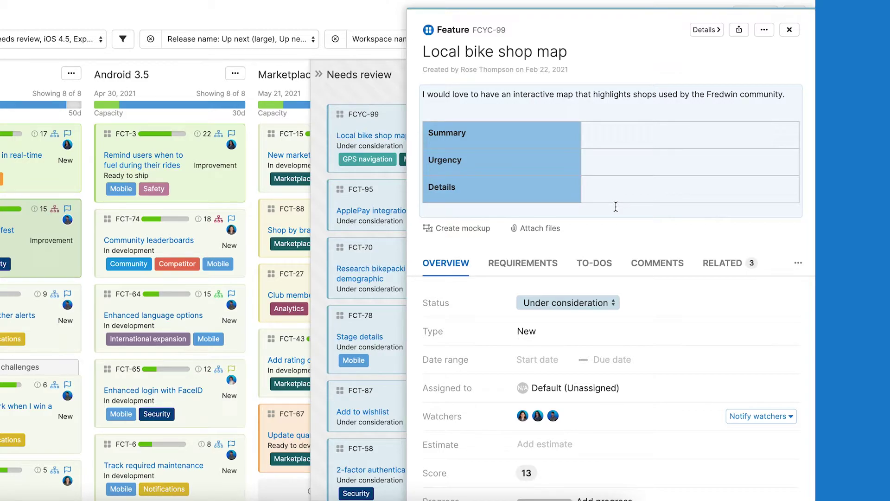
# Add two requirements to the Local bike shop map feature, named Map and Bike shop profiles.
pyautogui.click(547, 268)
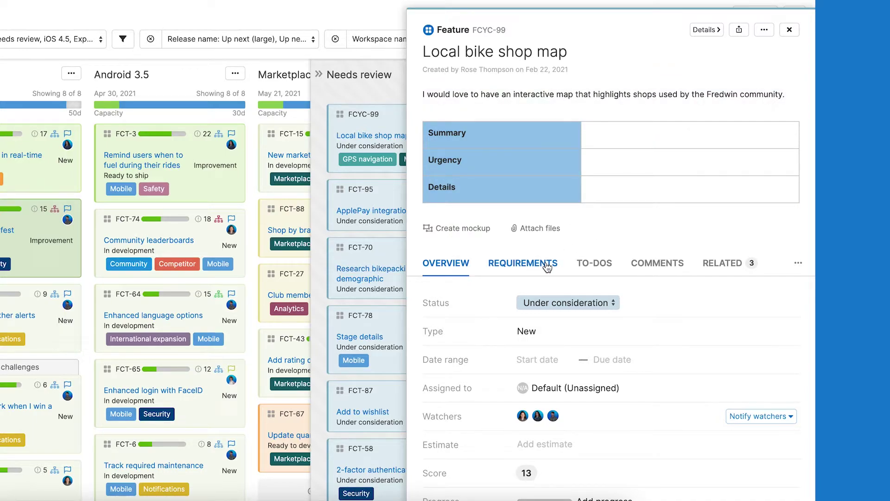
pyautogui.click(600, 377)
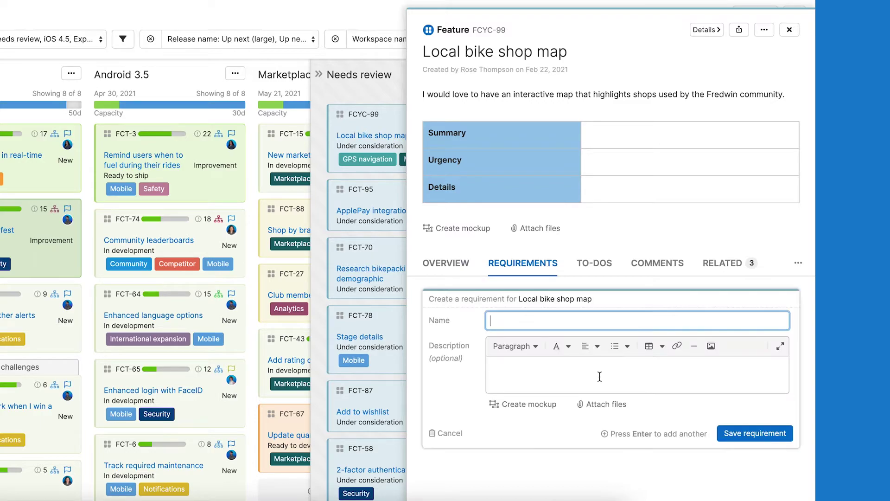
pyautogui.write('Map')
pyautogui.click(728, 432)
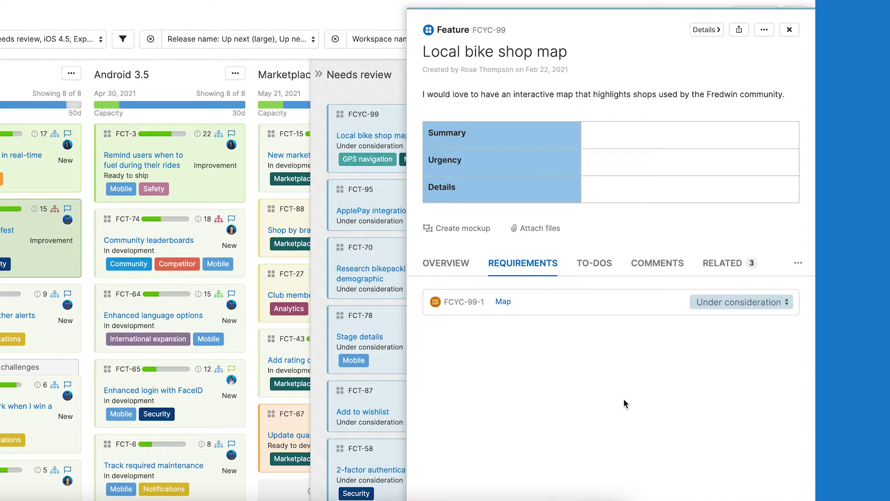
pyautogui.click(447, 304)
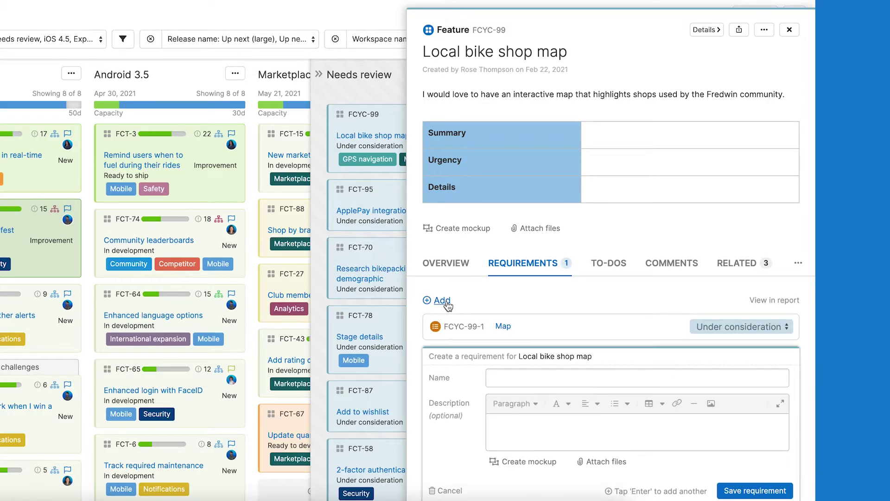
pyautogui.write('B')
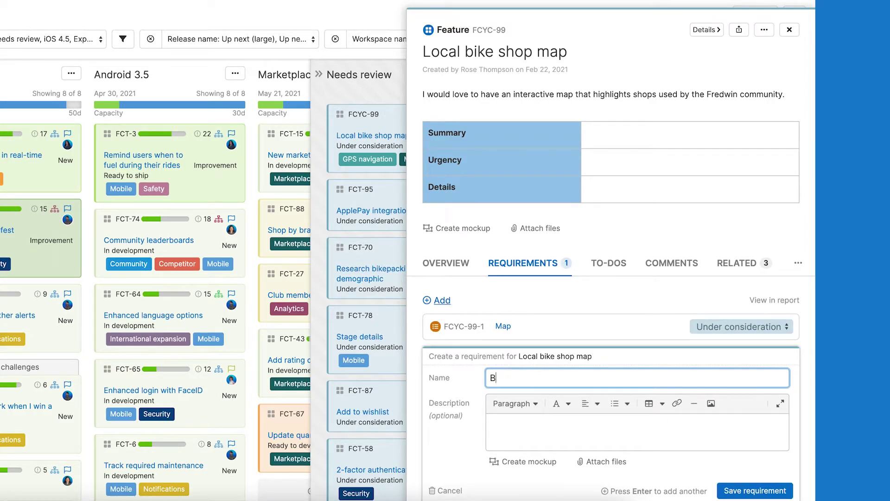
pyautogui.write('ike shop profiles')
pyautogui.click(729, 490)
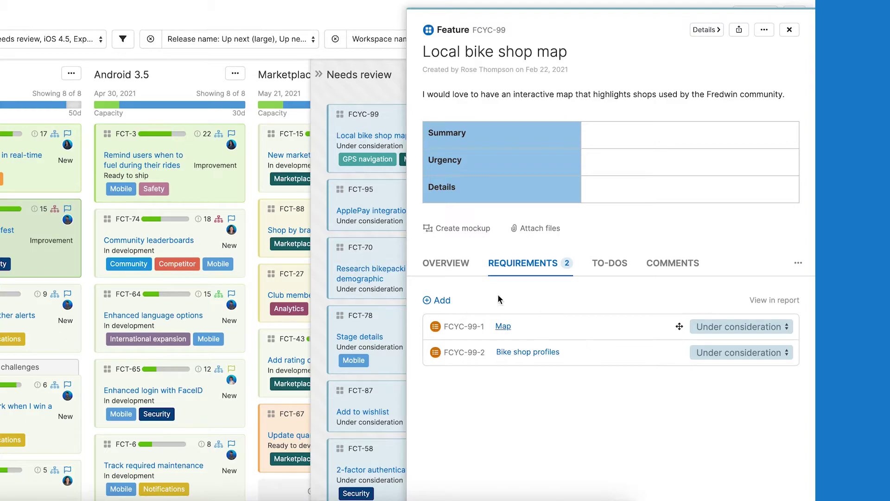
# Set the Local bike shop map feature's status to Ready to develop and close its details.
pyautogui.click(454, 264)
pyautogui.click(566, 303)
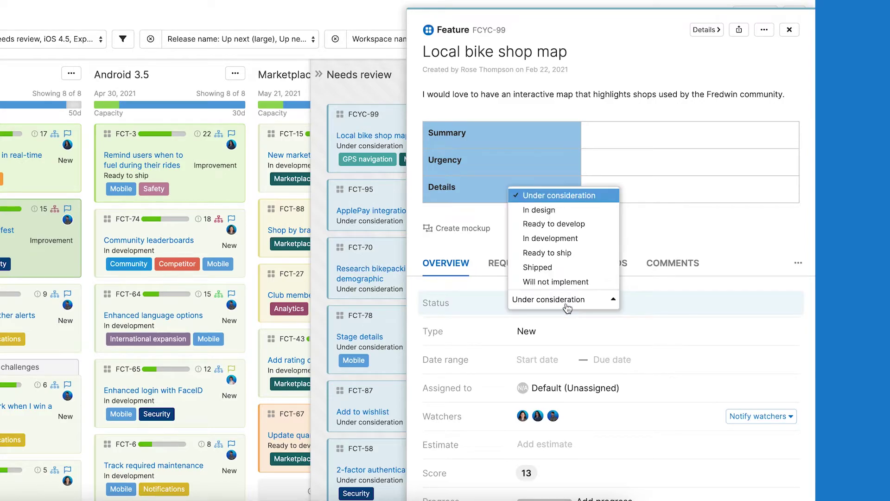
pyautogui.click(554, 224)
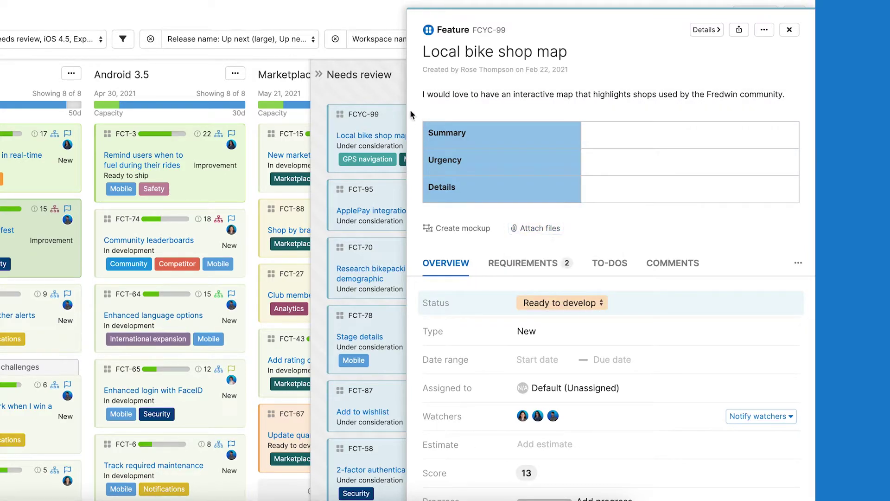
pyautogui.click(388, 95)
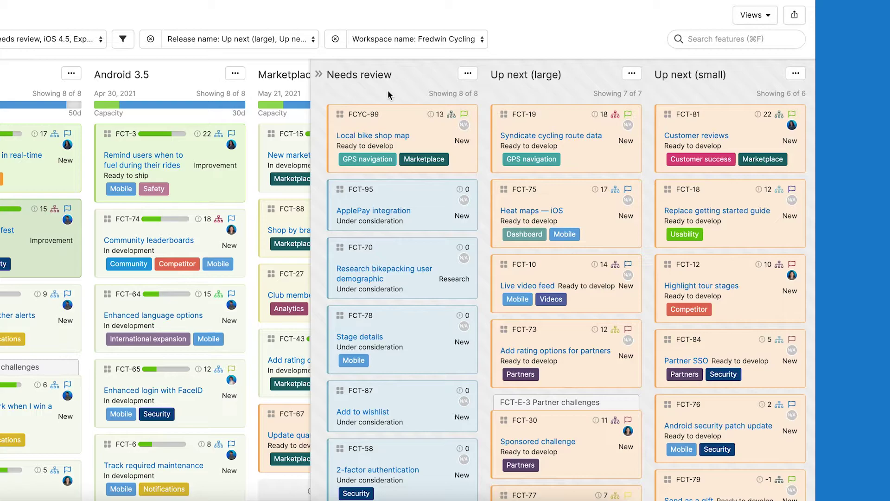
# Move the Local bike shop map card from Needs review to Up next (large) and rerank that column's features by score.
pyautogui.click(410, 122)
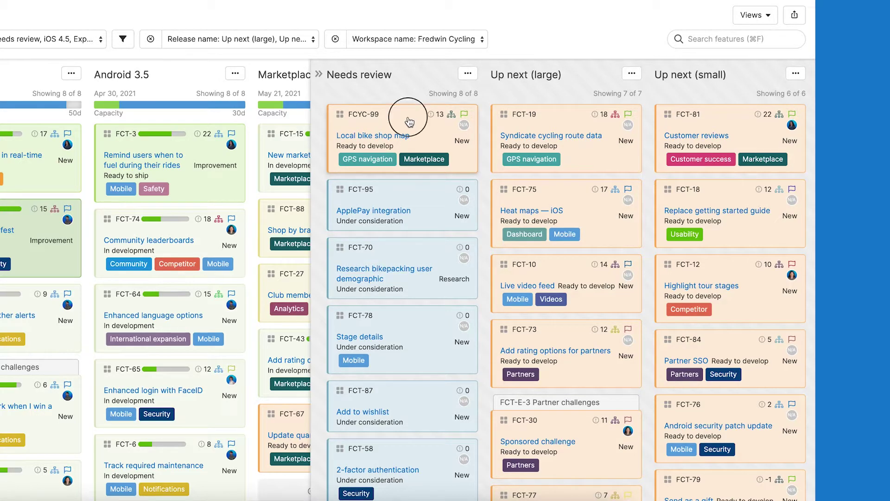
pyautogui.moveTo(409, 122); pyautogui.dragTo(567, 113)
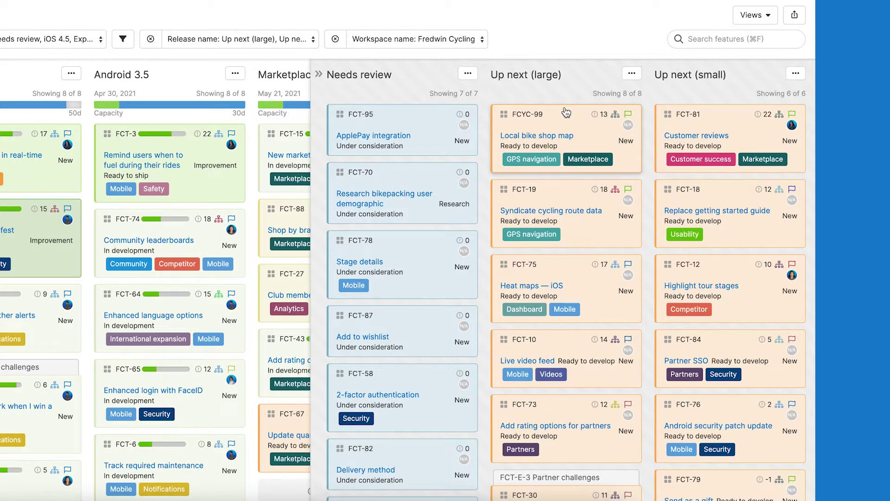
pyautogui.moveTo(617, 119)
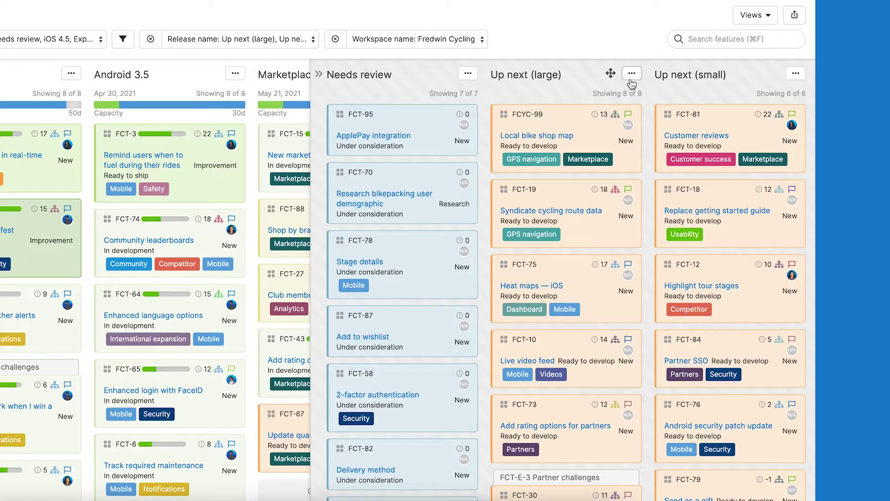
pyautogui.click(631, 74)
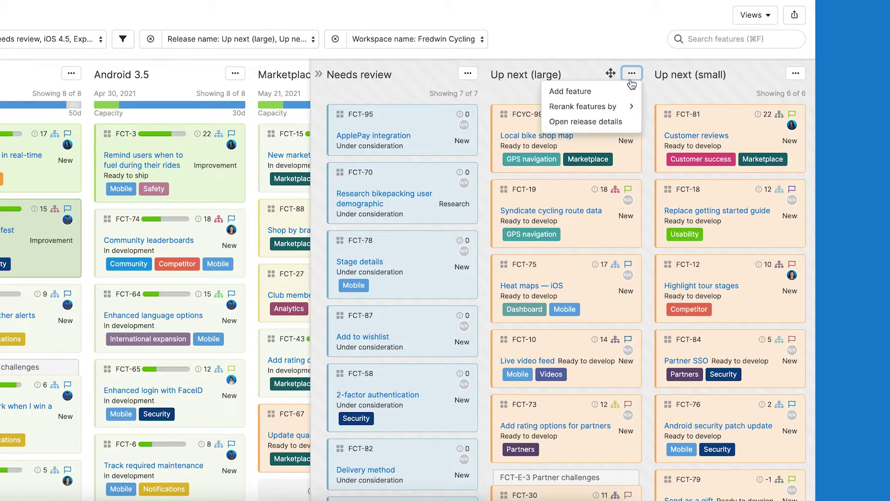
pyautogui.moveTo(621, 106)
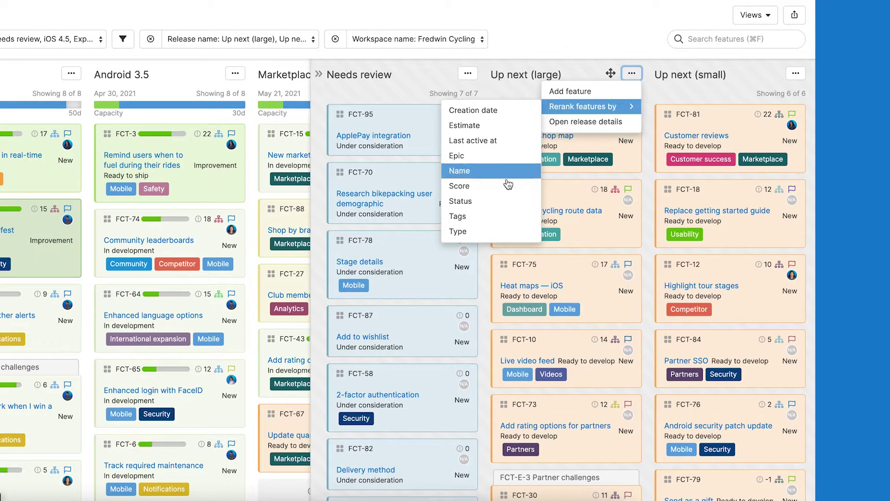
pyautogui.click(505, 186)
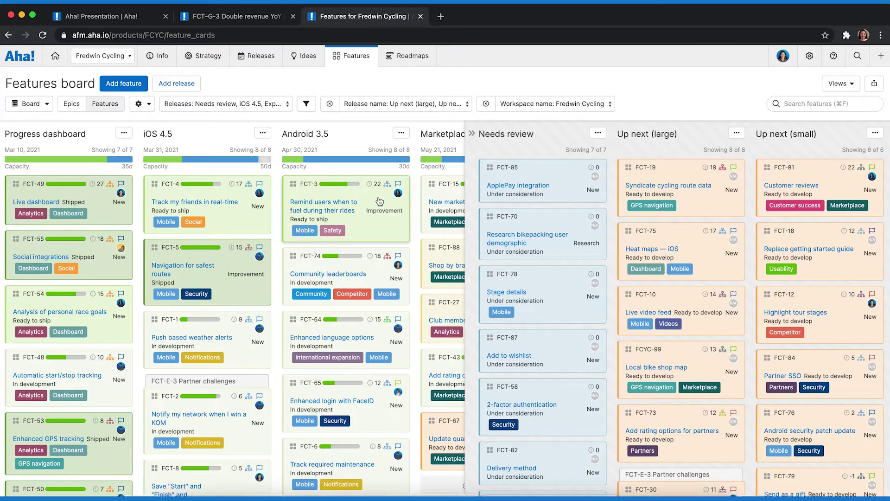
# Search the features board for "marketplace".
pyautogui.hscroll(3, 380, 201)
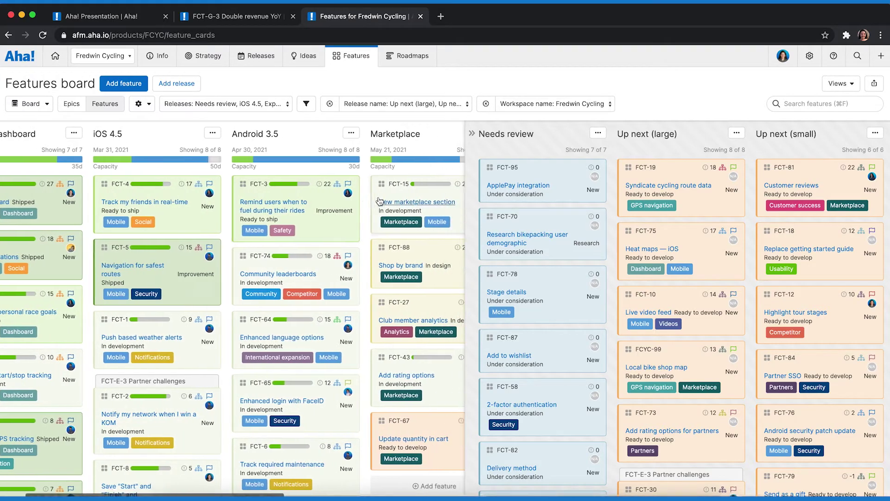
pyautogui.hscroll(3, 379, 200)
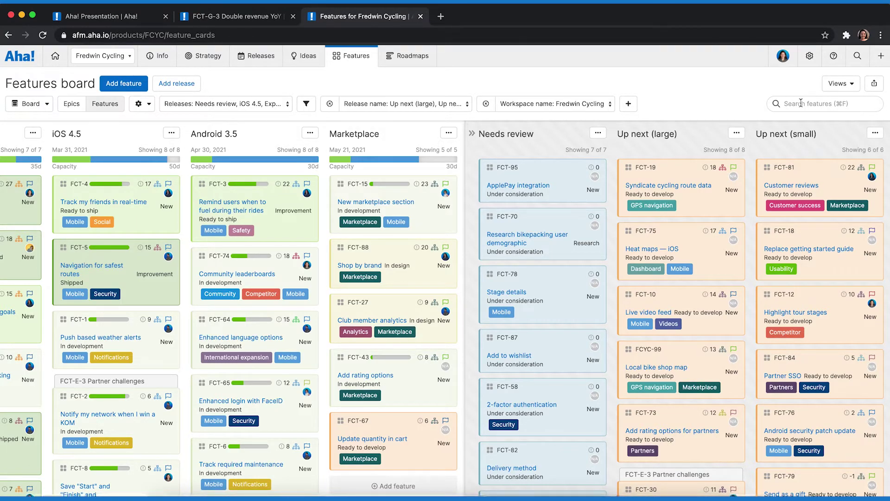
pyautogui.click(800, 103)
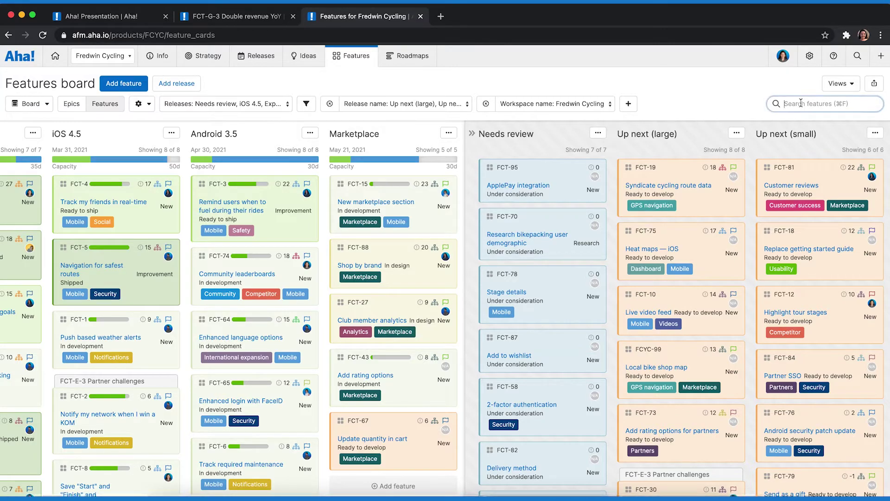
pyautogui.write('marketplace')
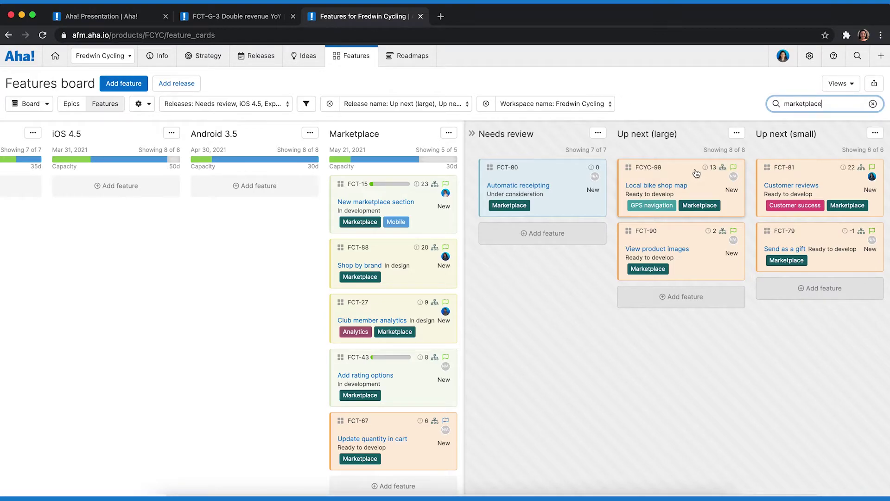
# Move the Local bike shop map, Customer reviews and View product images features into the Marketplace release.
pyautogui.moveTo(696, 174); pyautogui.dragTo(438, 185)
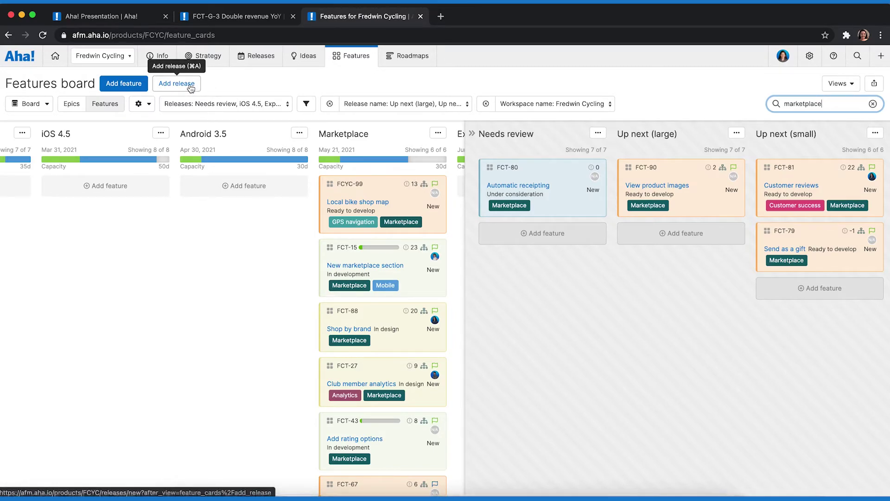
pyautogui.moveTo(415, 163)
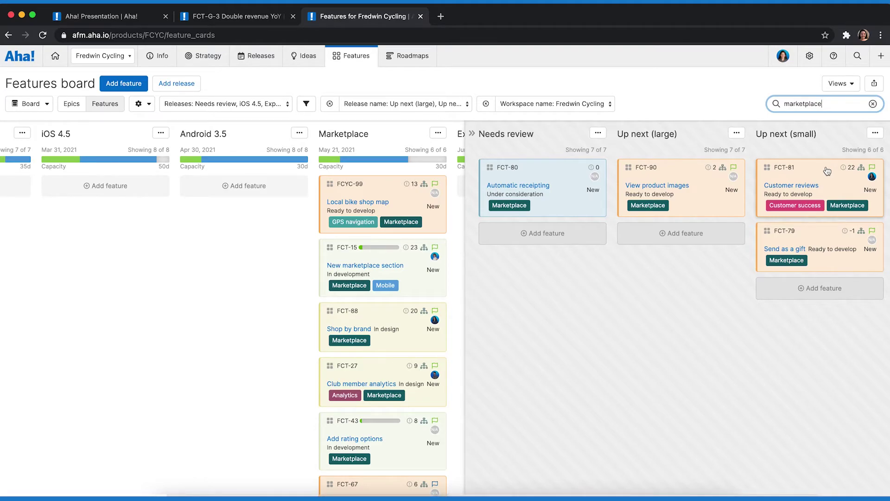
pyautogui.moveTo(827, 171); pyautogui.dragTo(389, 185)
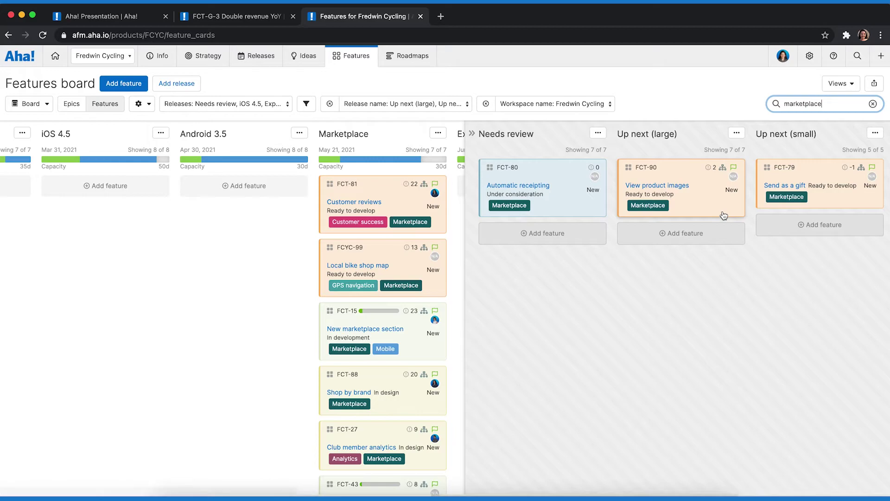
pyautogui.moveTo(720, 212); pyautogui.dragTo(364, 211)
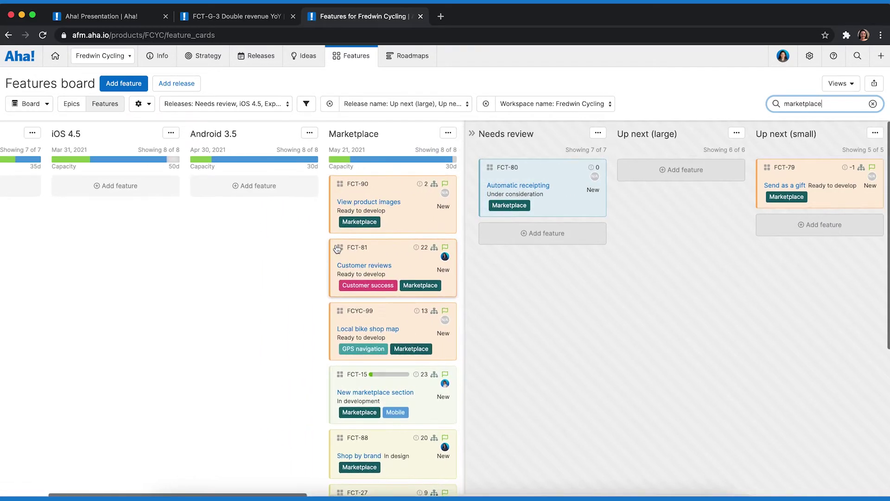
# Set the status of the Send as a gift feature to Will not implement and close its details.
pyautogui.click(825, 204)
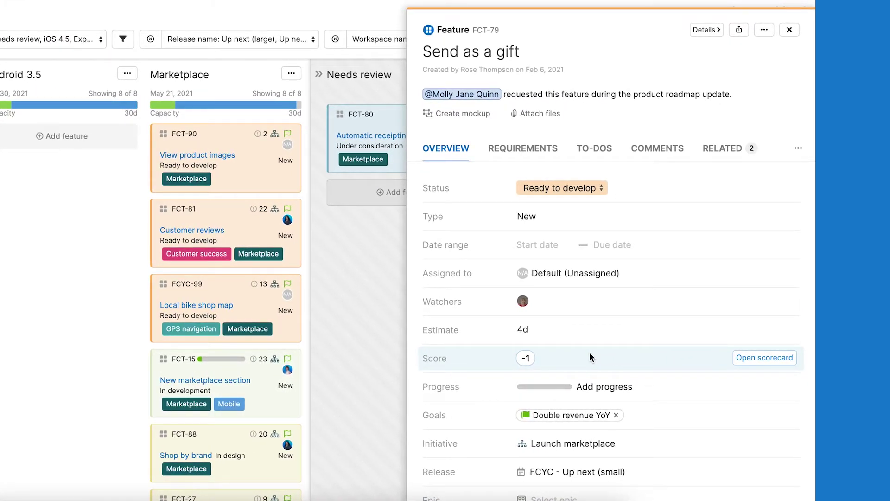
pyautogui.click(552, 336)
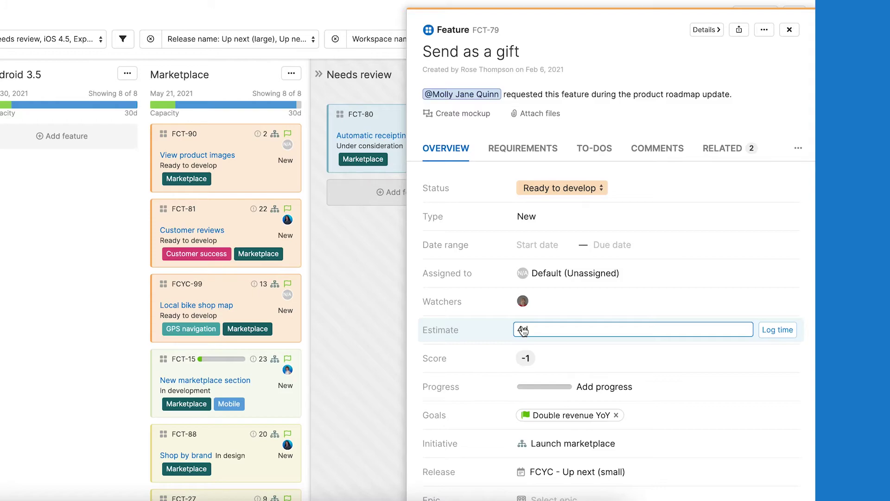
pyautogui.press('Return')
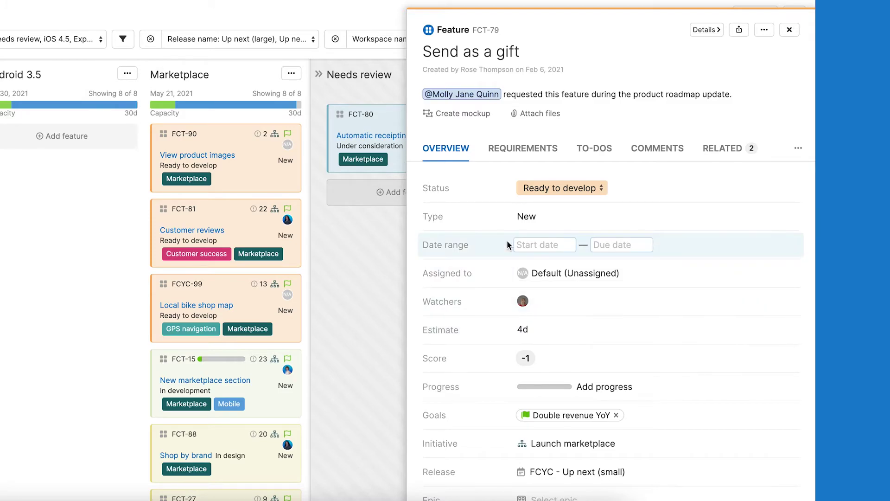
pyautogui.click(538, 189)
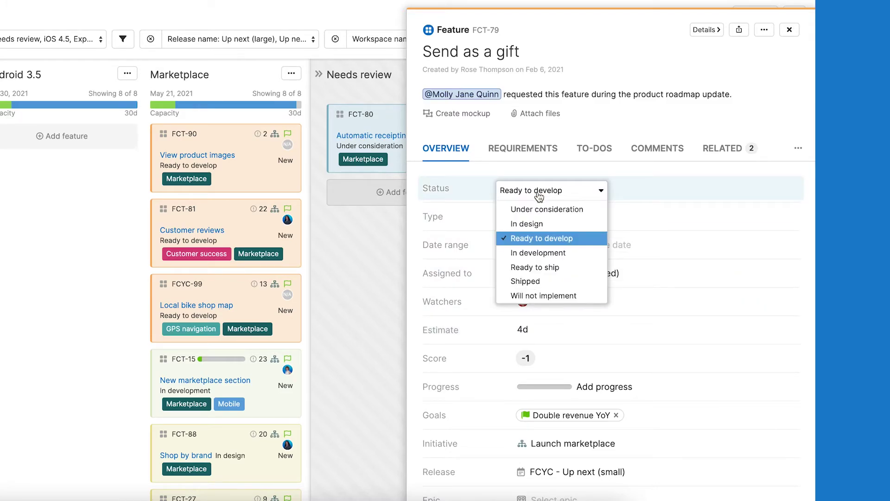
pyautogui.click(548, 298)
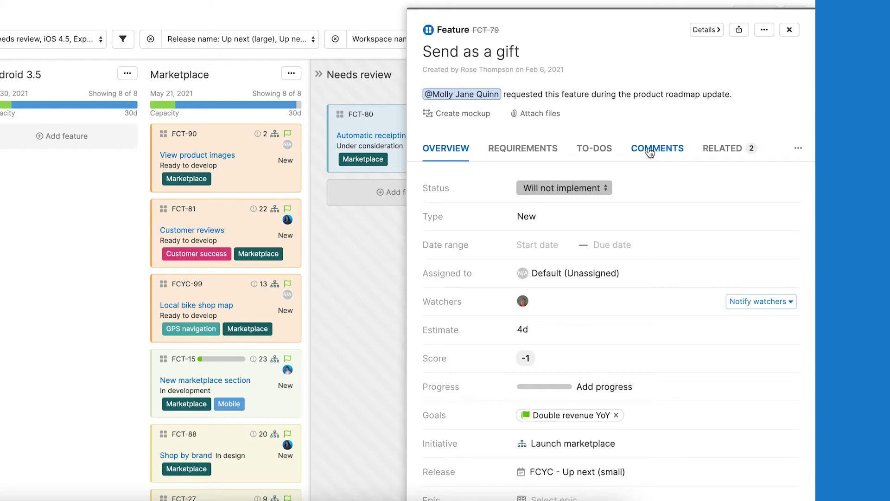
pyautogui.click(379, 270)
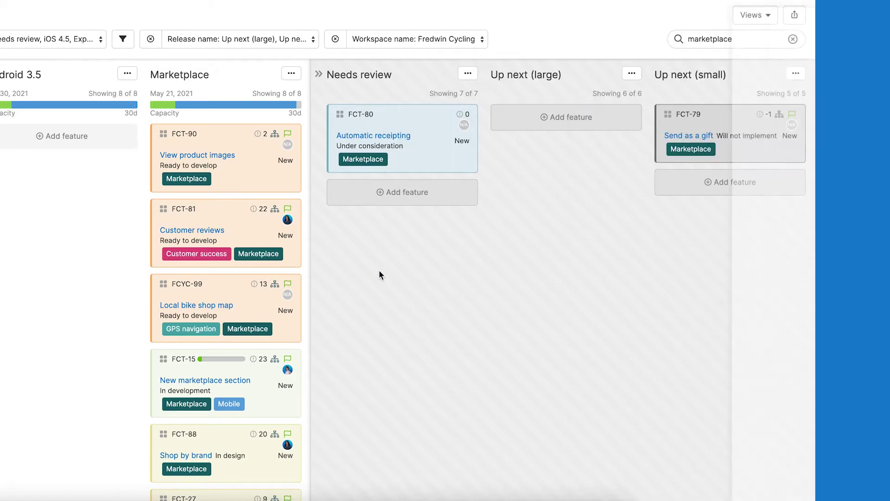
# Rerank the Marketplace release's features by score and clear the board search.
pyautogui.click(289, 73)
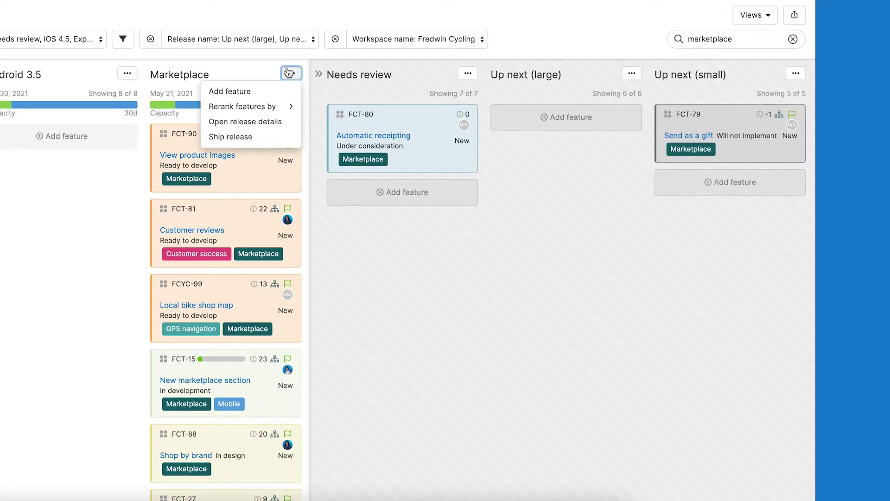
pyautogui.moveTo(284, 107)
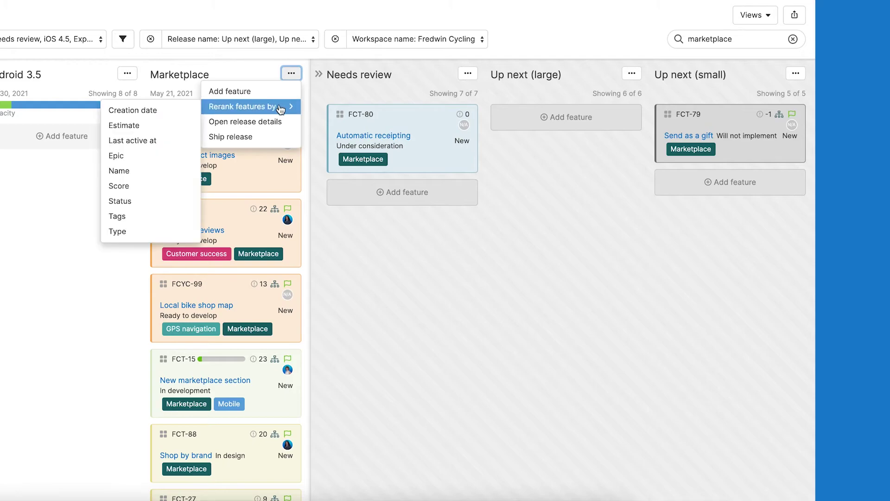
pyautogui.click(154, 186)
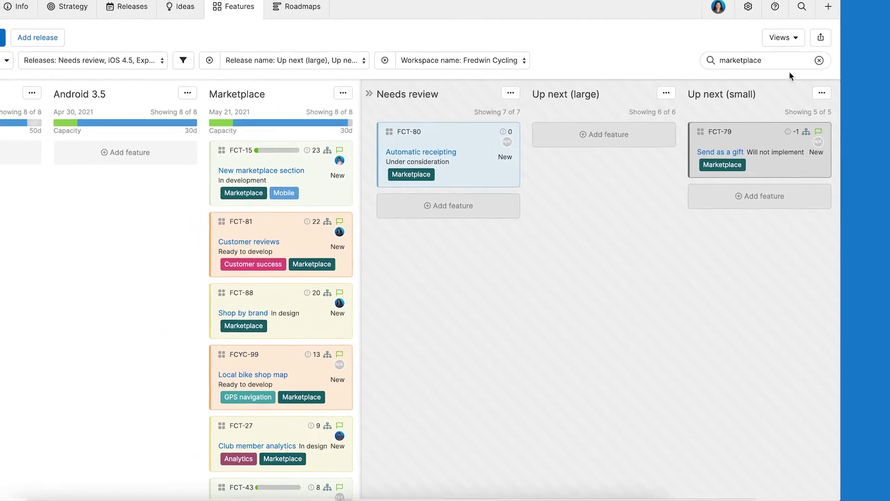
pyautogui.click(871, 102)
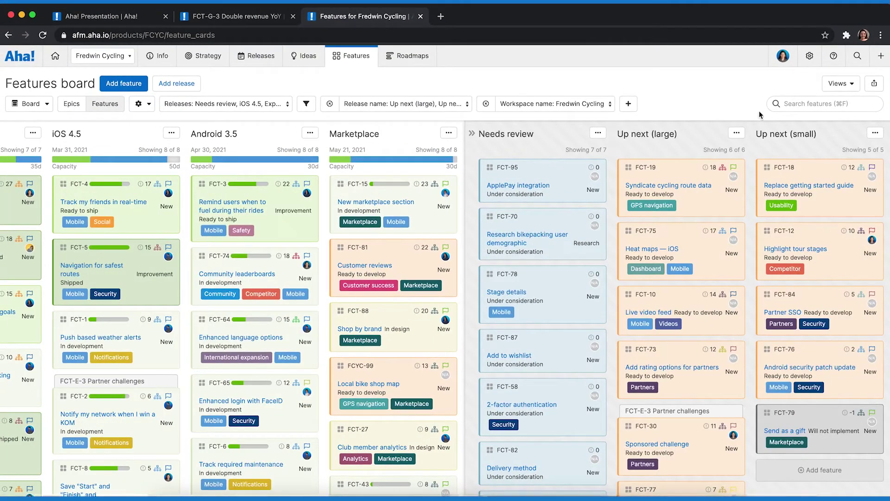
# Switch the features board to a list view and filter it to features with the Ready to develop status.
pyautogui.hscroll(-2, 69, 221)
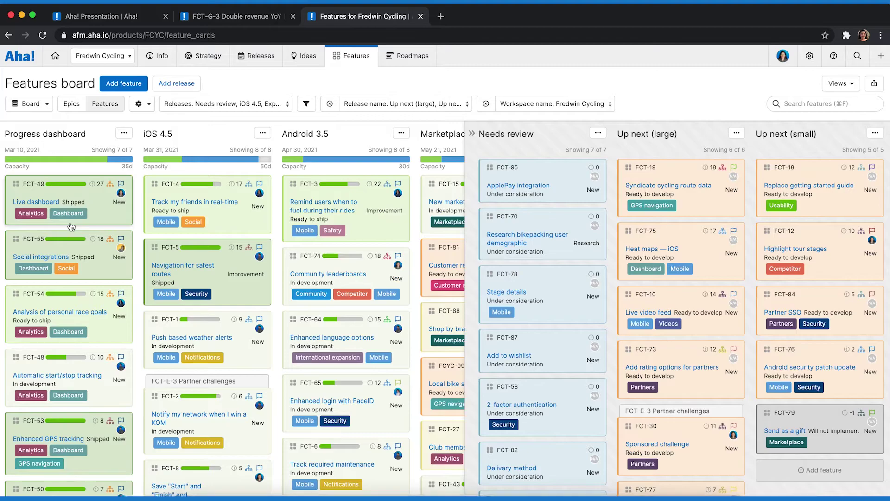
pyautogui.click(46, 108)
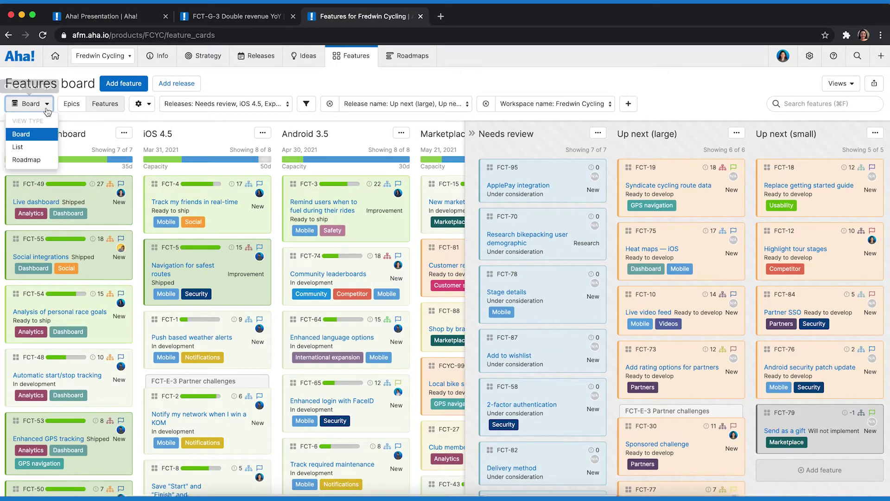
pyautogui.click(45, 147)
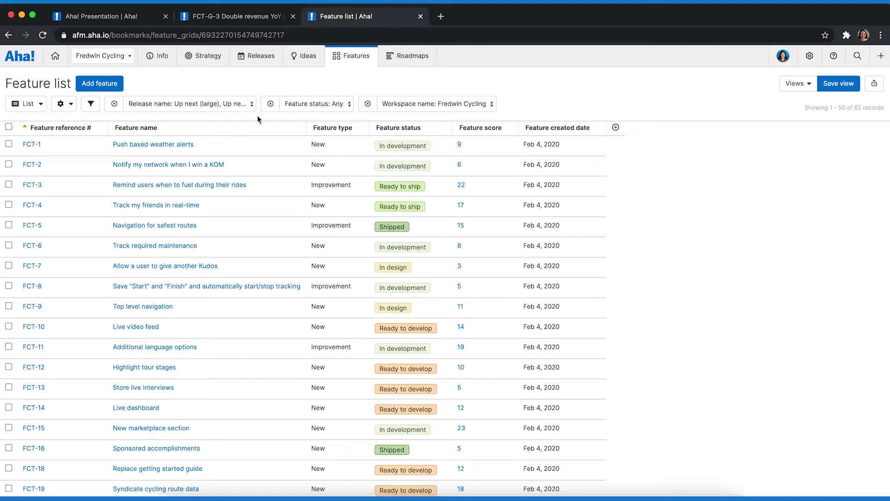
pyautogui.click(309, 109)
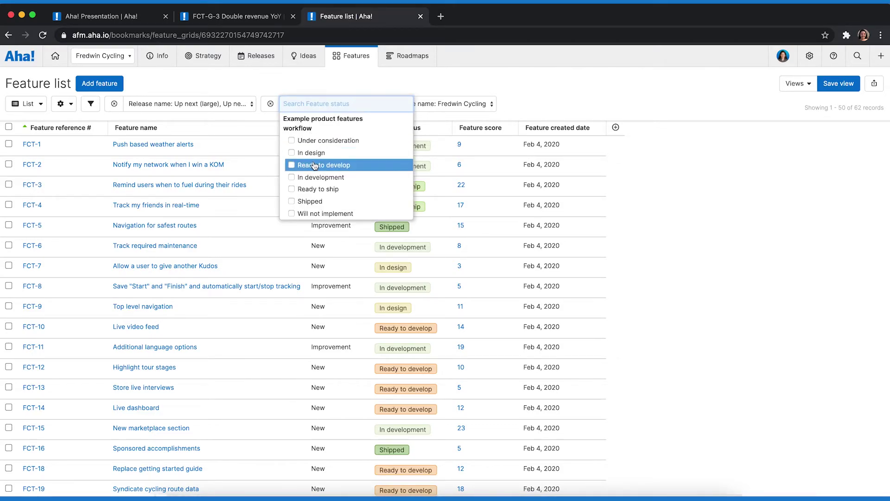
pyautogui.click(314, 165)
pyautogui.click(562, 92)
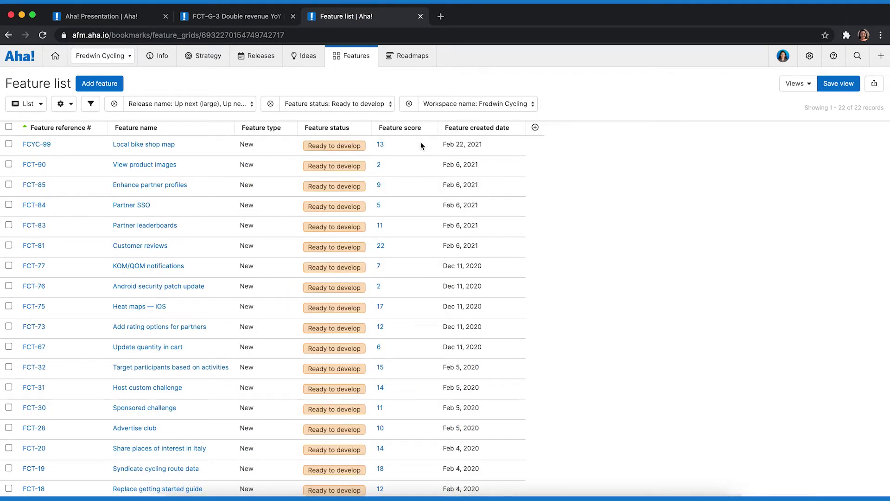
# Add the effort, operational efficiencies, PR/Marketing, customer retention and sales increase metrics of the Aha! features scorecard as columns to the feature list.
pyautogui.click(535, 129)
pyautogui.click(513, 157)
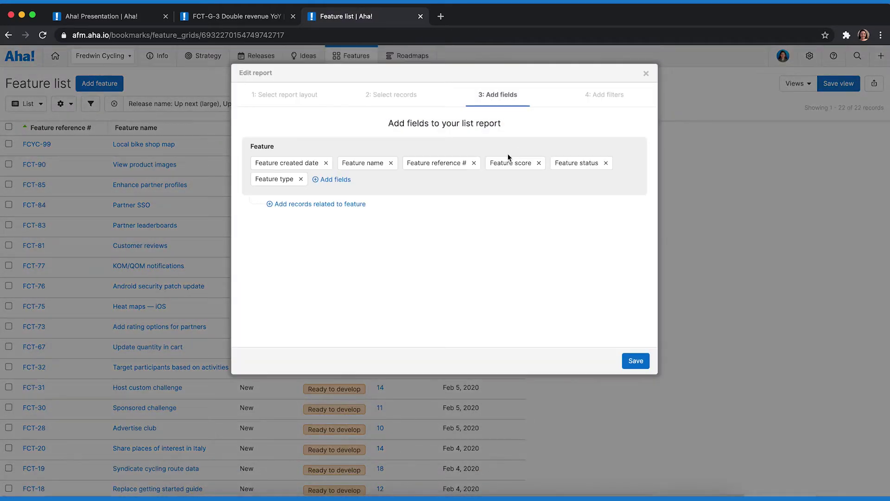
pyautogui.click(335, 180)
pyautogui.write('features sc')
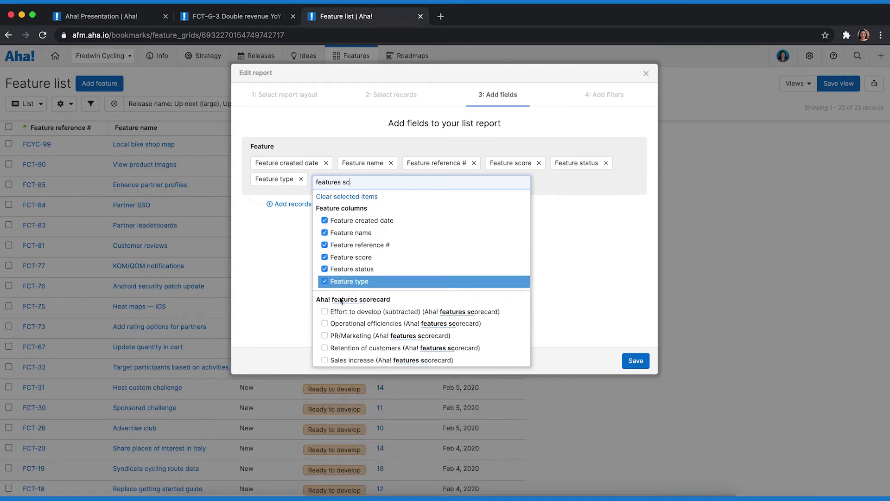
pyautogui.click(345, 313)
pyautogui.click(346, 324)
pyautogui.click(345, 335)
pyautogui.click(346, 347)
pyautogui.click(345, 360)
pyautogui.click(601, 318)
pyautogui.click(634, 361)
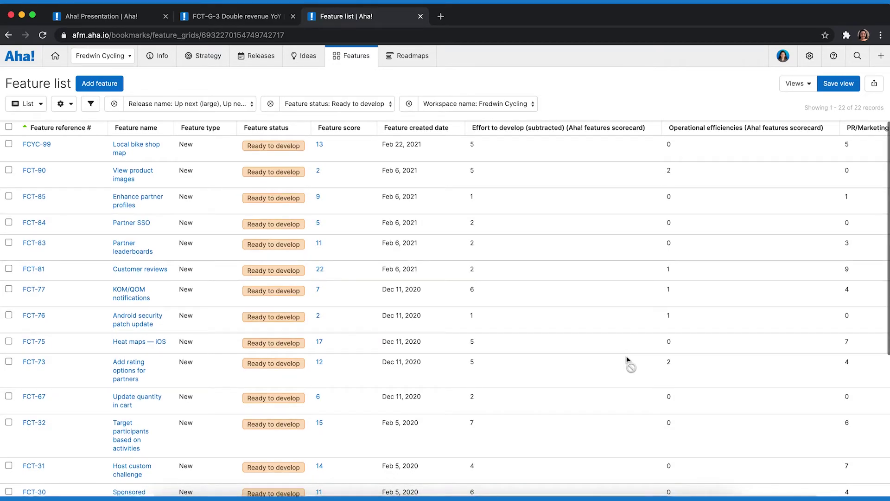
# Sort the feature list by Effort to develop, from lowest to highest.
pyautogui.moveTo(653, 132)
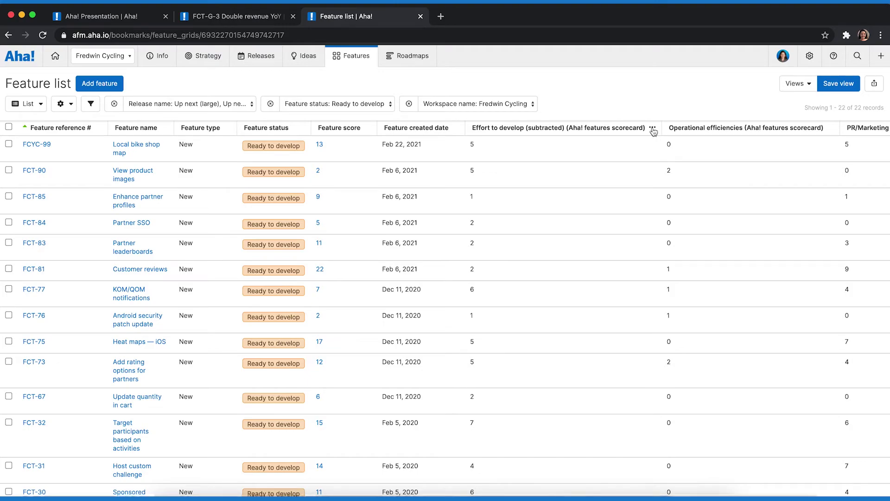
pyautogui.click(652, 130)
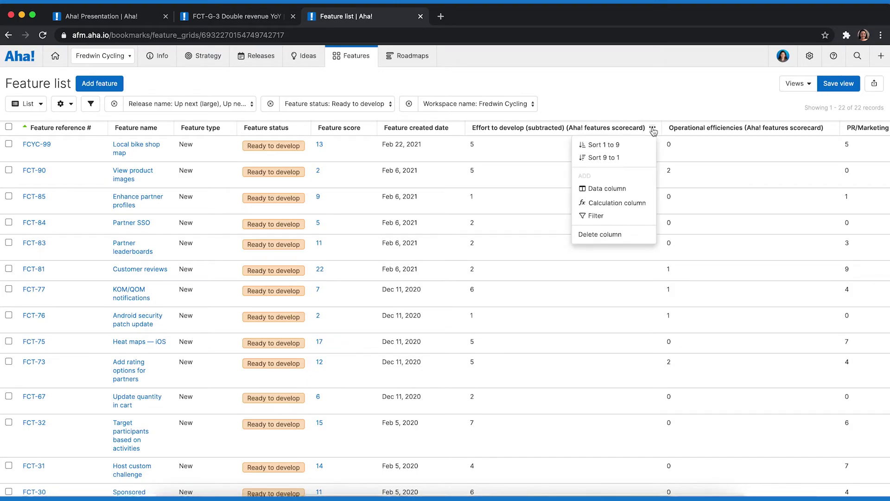
pyautogui.click(633, 144)
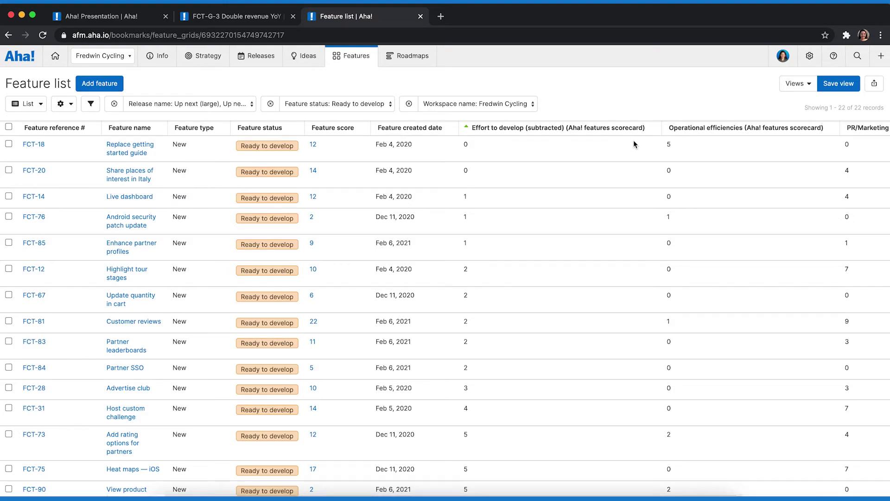
# Sort the feature list by Retention of customers, from highest to lowest.
pyautogui.hscroll(5, 633, 144)
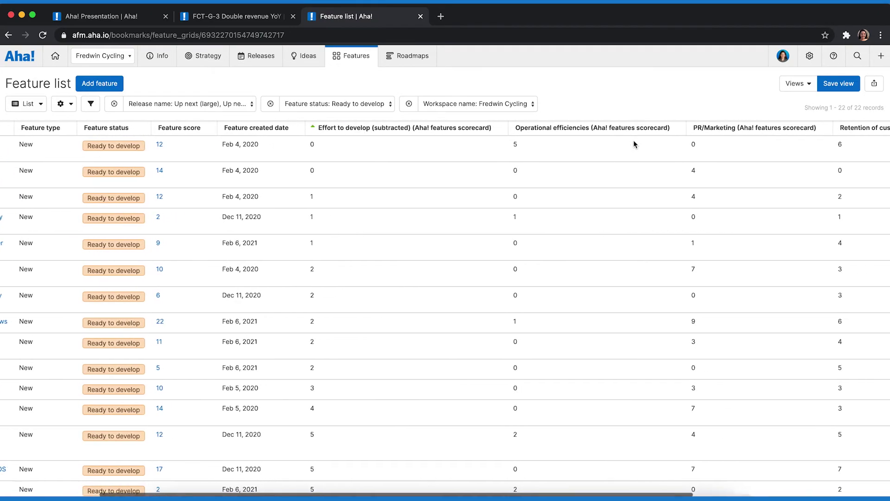
pyautogui.hscroll(5, 634, 143)
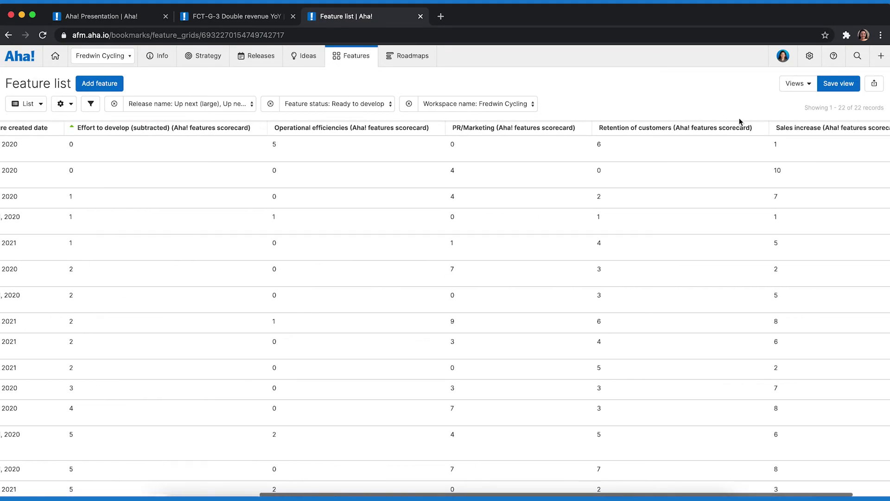
pyautogui.click(760, 128)
pyautogui.click(730, 160)
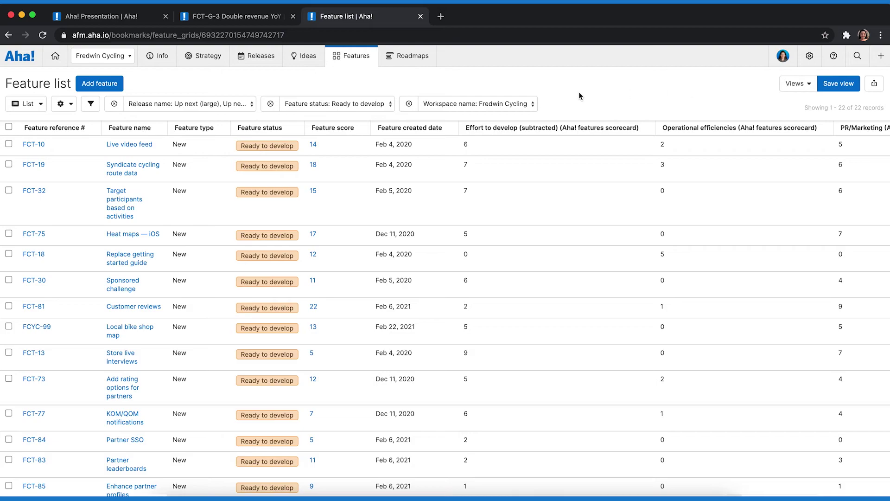
# Remove the feature status filter and switch the feature list to the roadmap view.
pyautogui.click(271, 105)
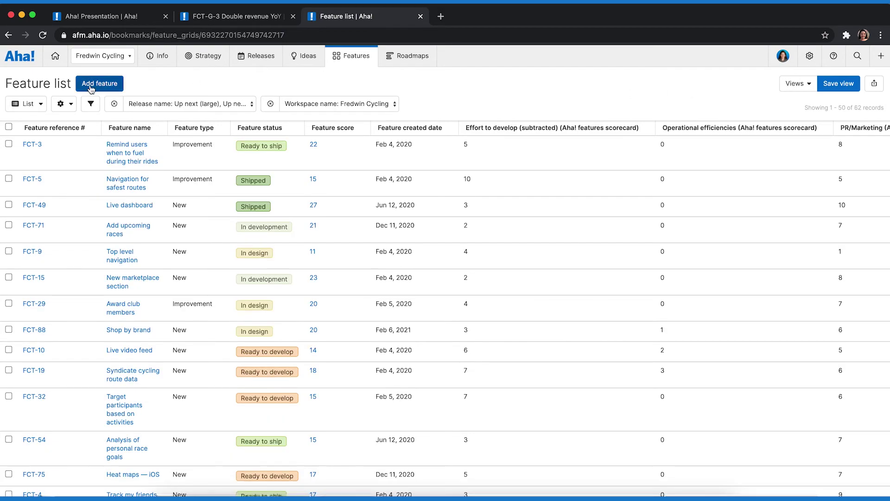
pyautogui.click(26, 104)
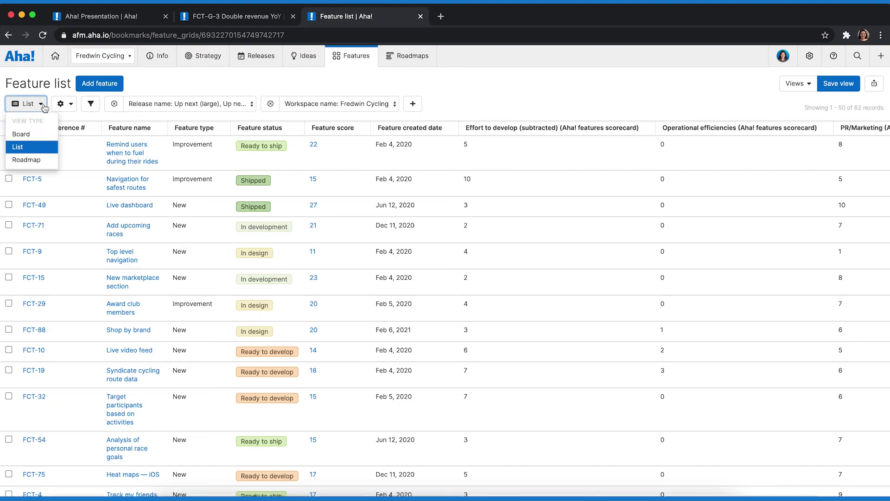
pyautogui.click(26, 159)
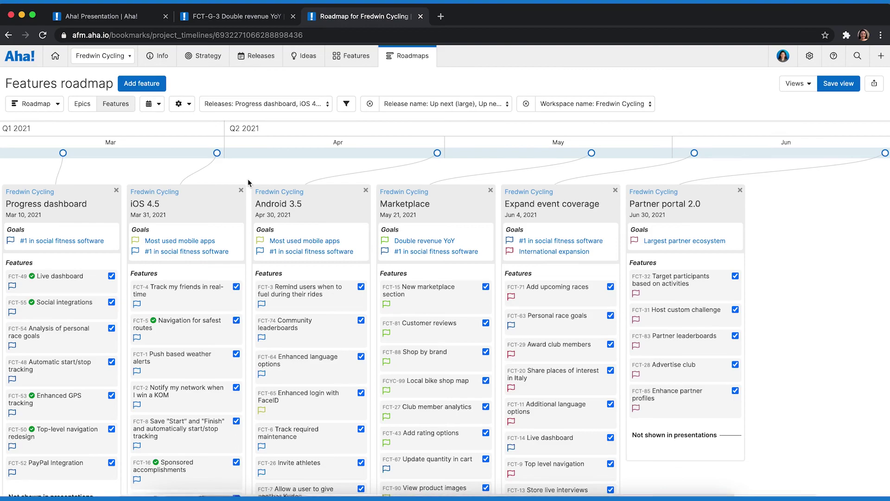
# Show initiatives and status for the releases and feature status for the features on the roadmap.
pyautogui.click(185, 107)
pyautogui.click(208, 148)
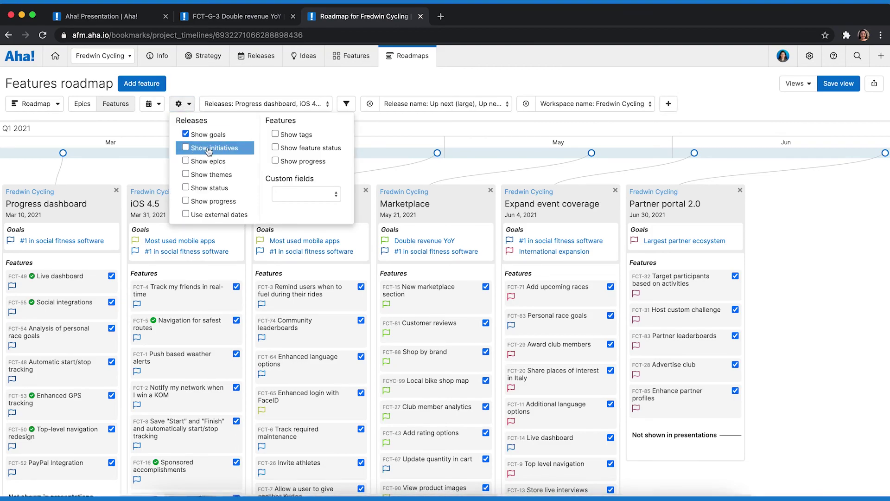
pyautogui.click(209, 187)
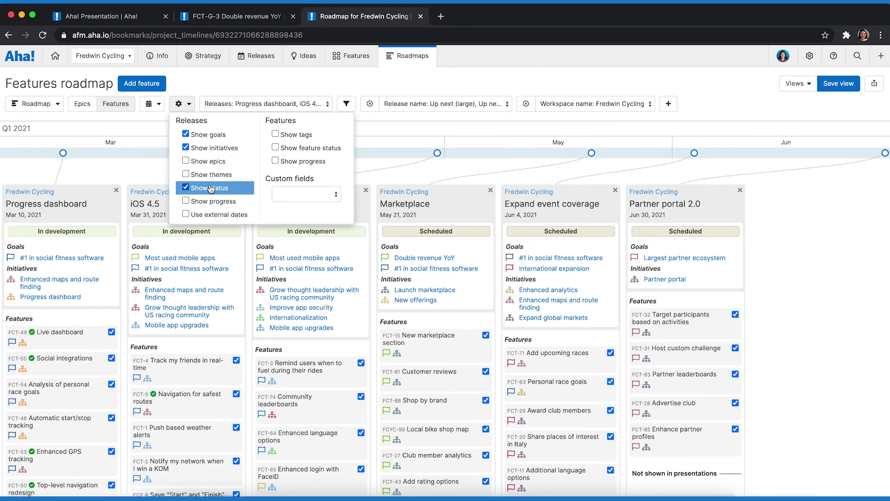
pyautogui.click(288, 149)
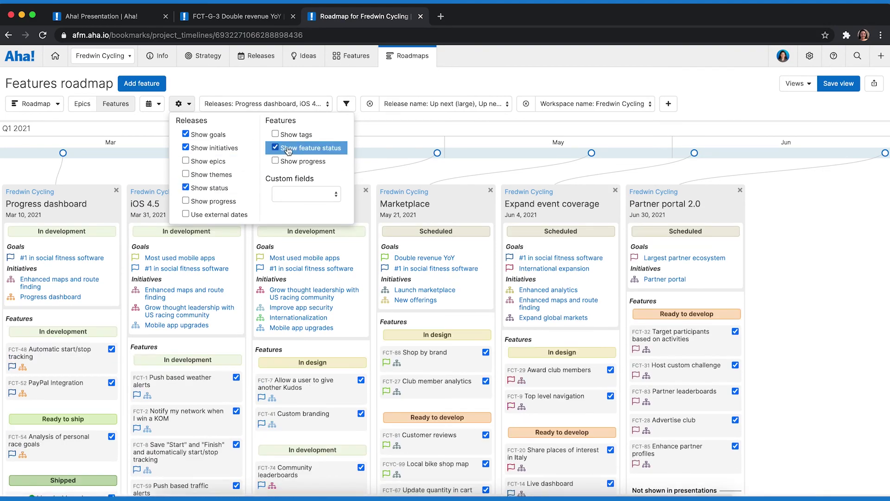
pyautogui.click(367, 160)
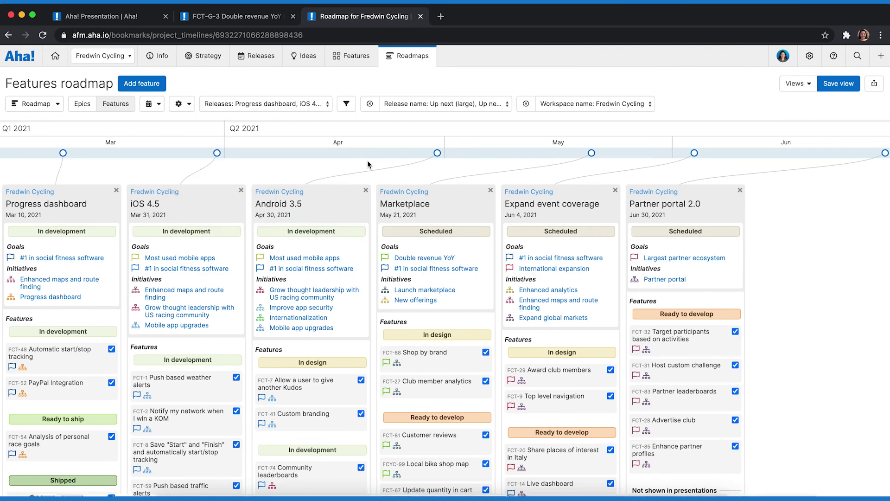